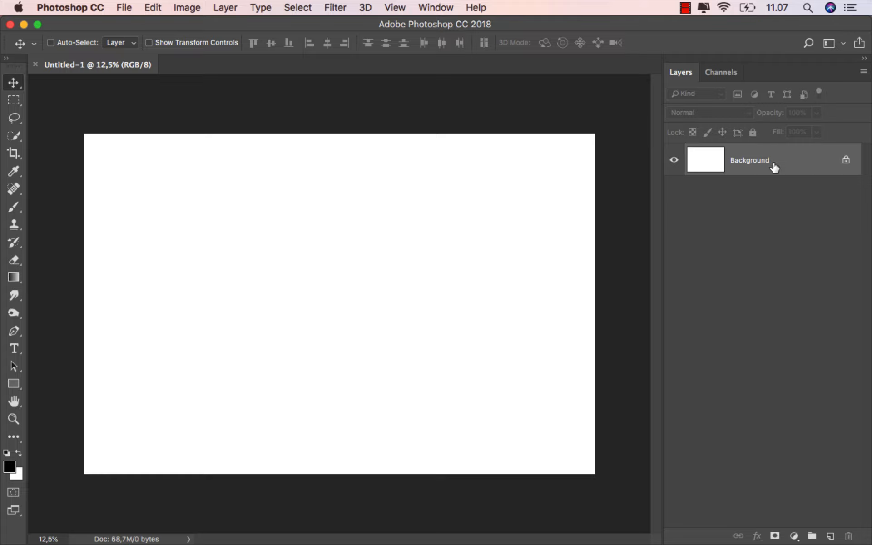
- Add a dark brown solid color fill layer using #201b14 above the background, toggling its visibility to compare
click(795, 536)
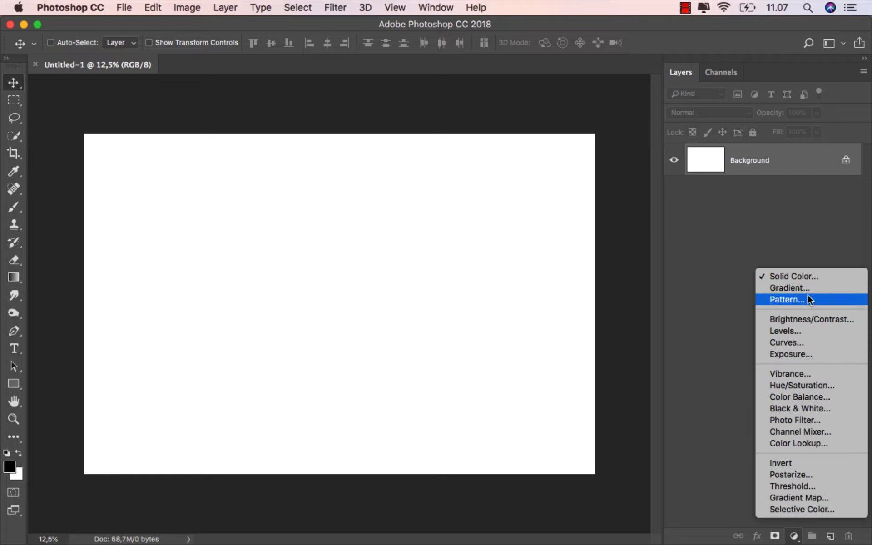
click(809, 276)
mouse_move(563, 413)
mouse_down()
mouse_move(549, 420)
mouse_move(559, 425)
mouse_up()
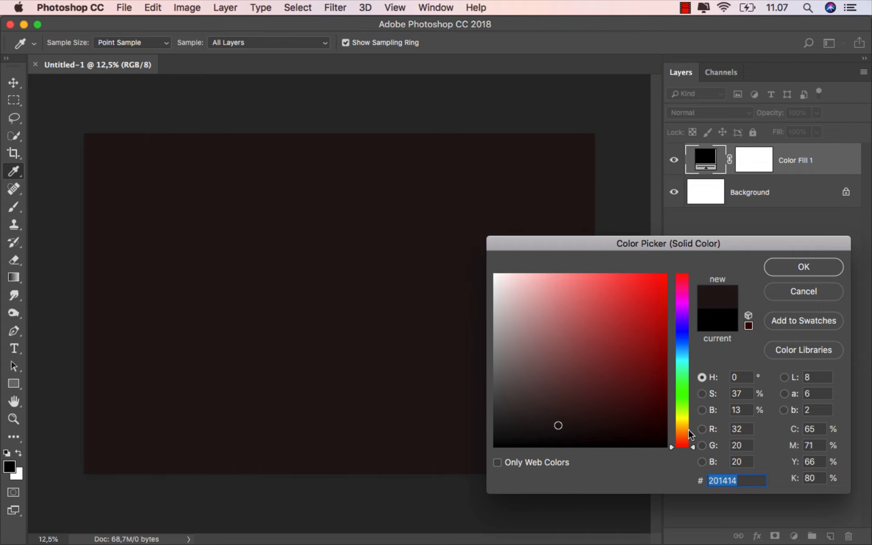
drag(686, 433, 685, 429)
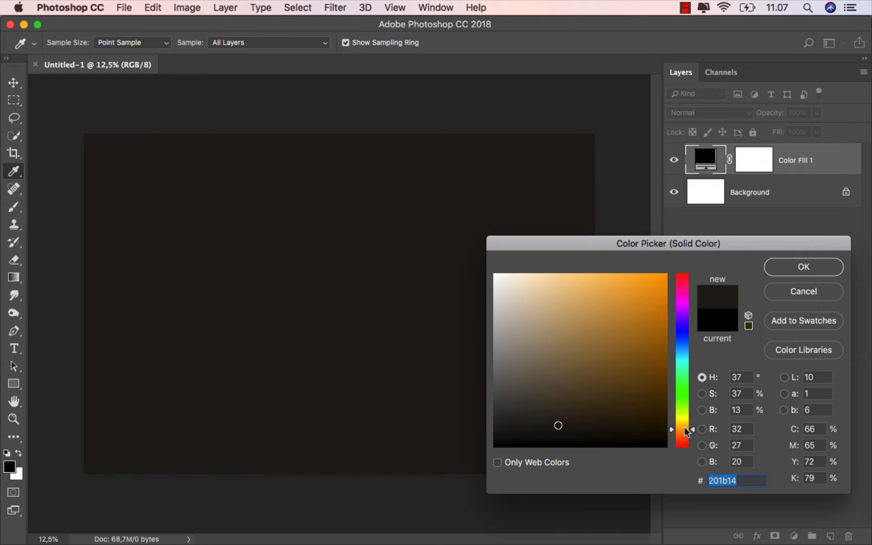
click(795, 271)
click(675, 160)
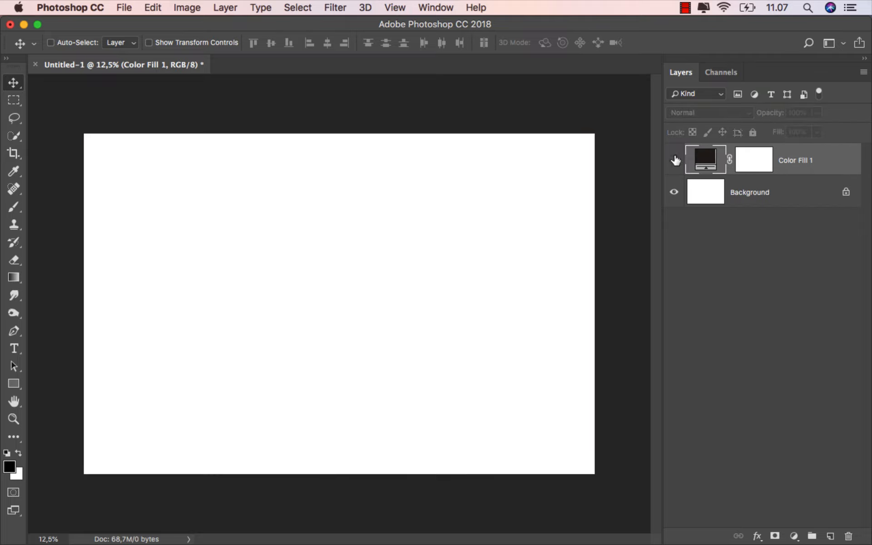
click(675, 160)
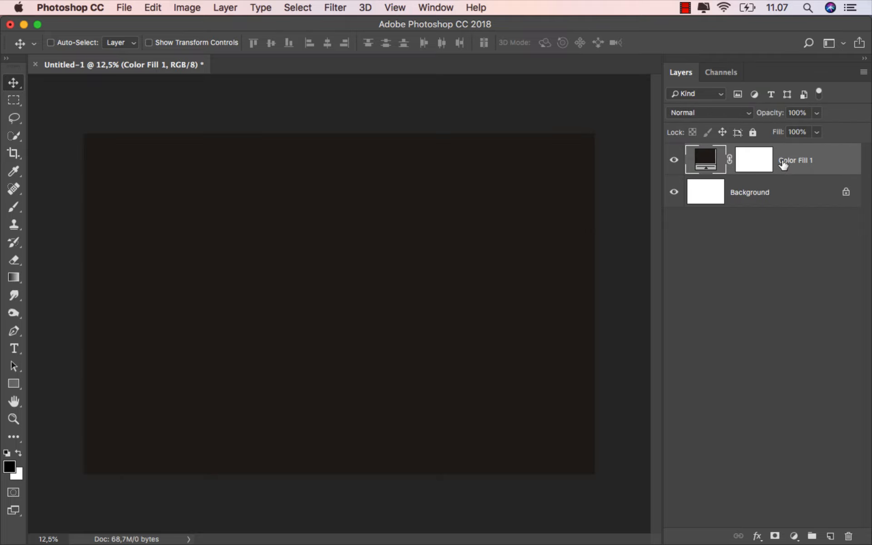
- Place stock_893_by_justmetd_darkjl5.jpg from the Finder folder into the Photoshop document and scale it to fill the whole canvas
click(300, 505)
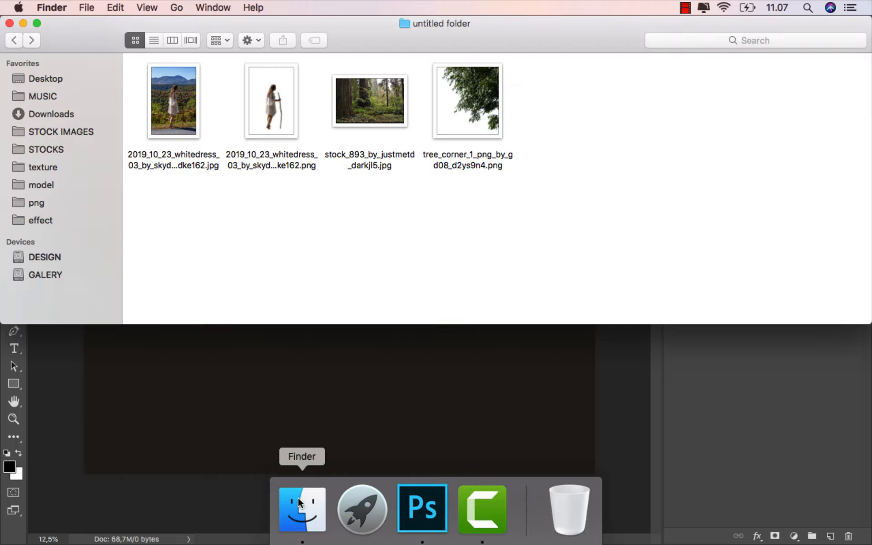
drag(372, 113, 338, 381)
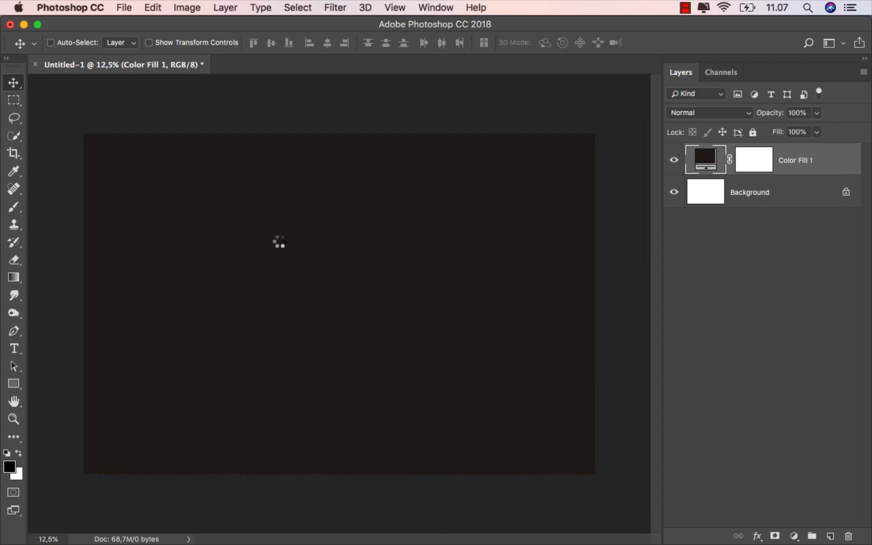
drag(161, 178, 84, 134)
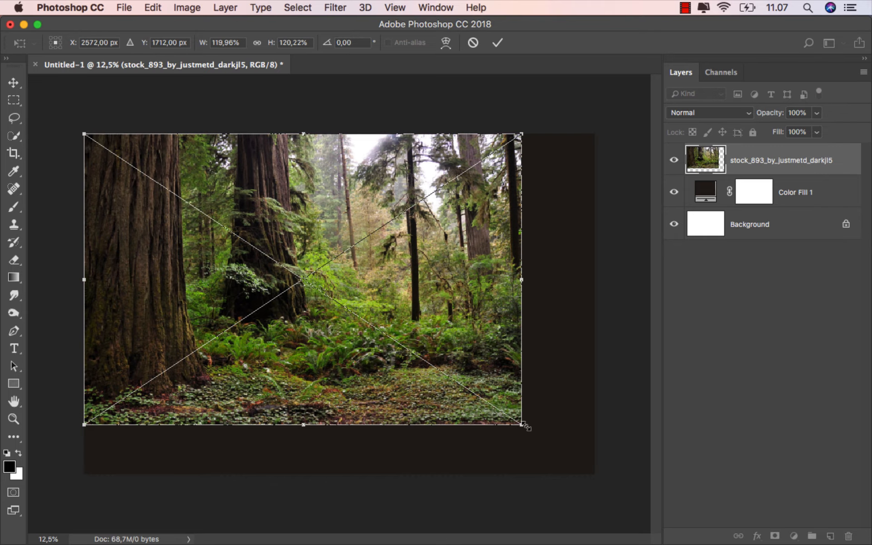
drag(524, 426, 595, 473)
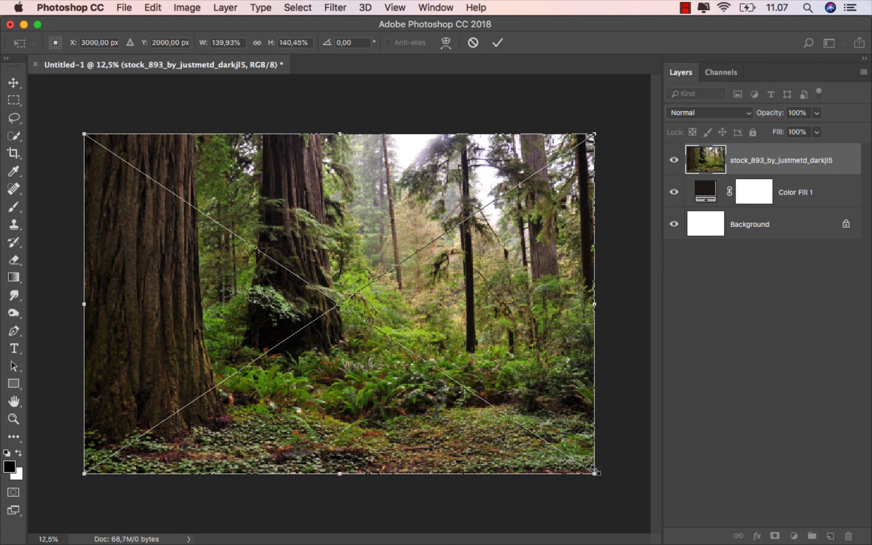
click(497, 42)
- Start a Pen path above the image and trace the right edge of the large foreground trunk down towards its flare
scroll(376, 258, up, 3)
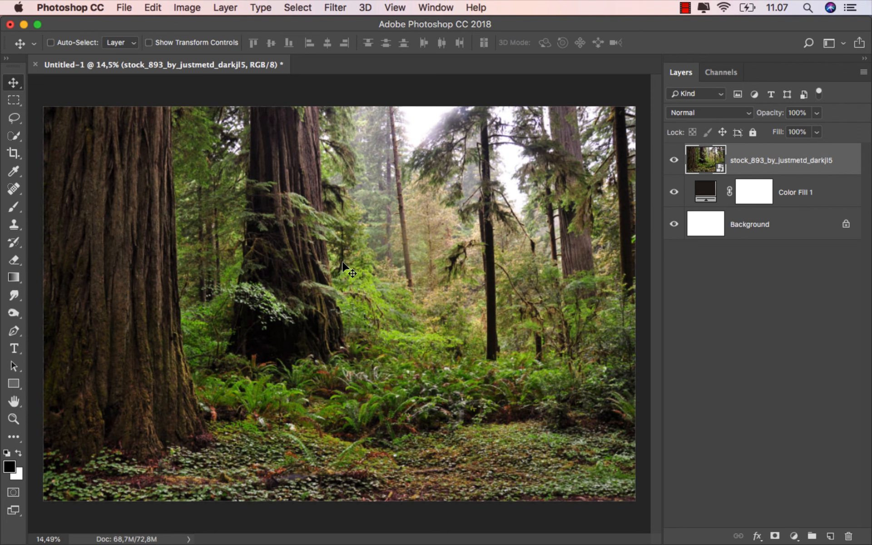
click(13, 331)
click(36, 330)
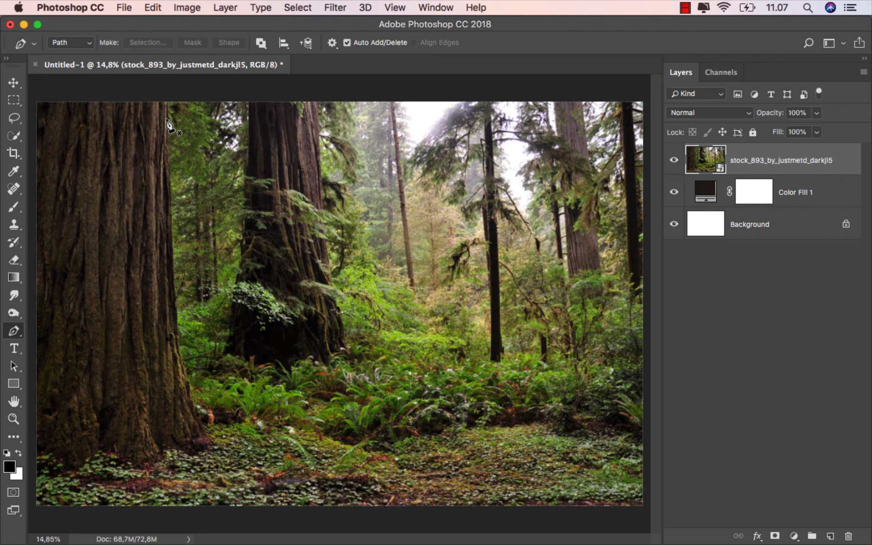
scroll(258, 207, up, 4)
click(257, 166)
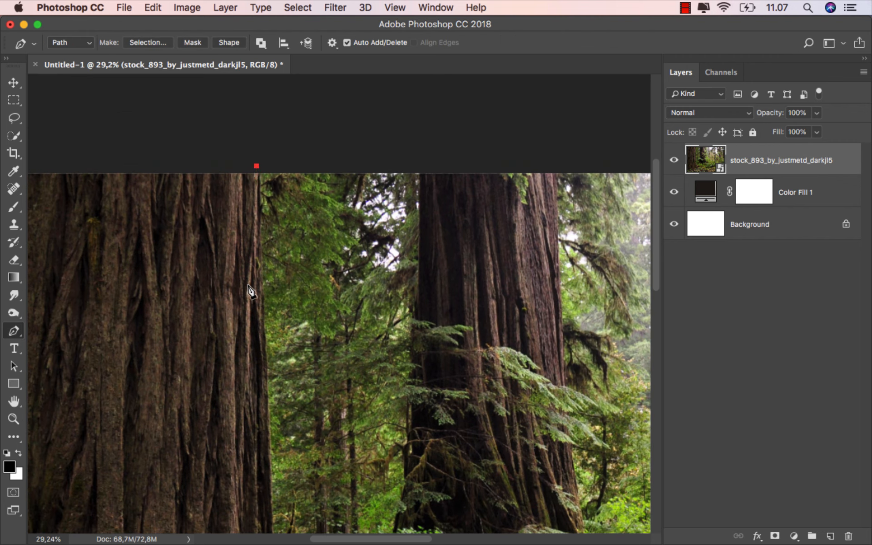
click(264, 351)
click(265, 385)
click(267, 418)
key(space)
drag(267, 423, 285, 122)
drag(294, 298, 297, 338)
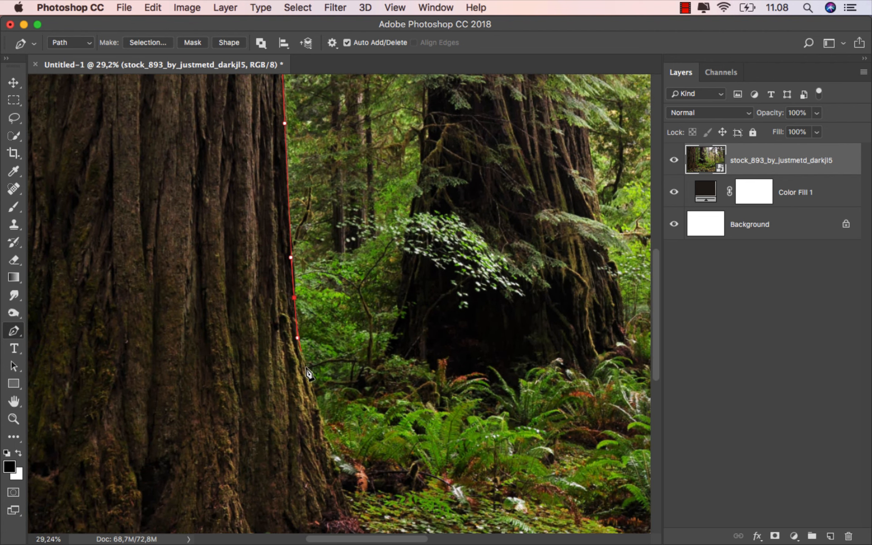
- Continue the path down the trunk's flared lower edge and around the right corner of its base
drag(329, 448, 340, 489)
key(space)
drag(340, 489, 263, 312)
click(276, 344)
click(284, 363)
click(263, 382)
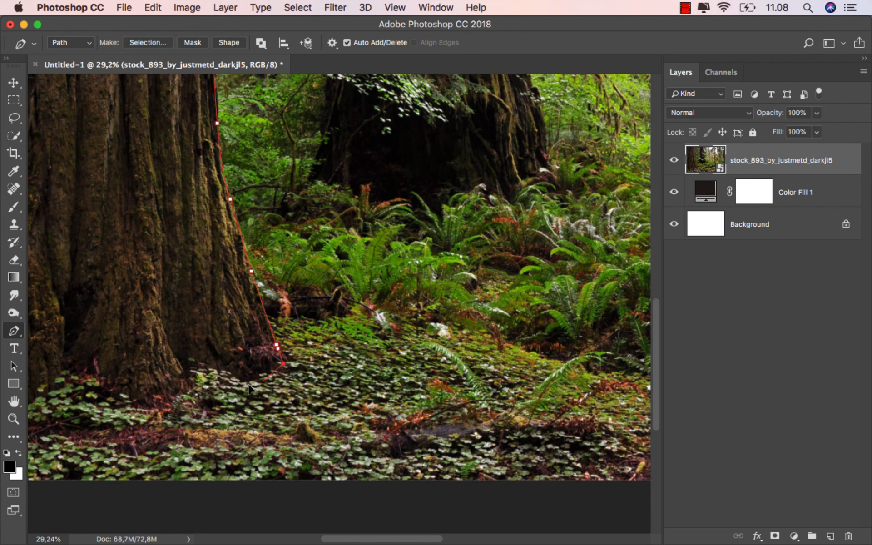
click(210, 396)
- Extend the path along the trunk's base past the image's left edge and close it outside the canvas around the trunk
key(space)
drag(231, 385, 407, 293)
click(310, 327)
click(217, 338)
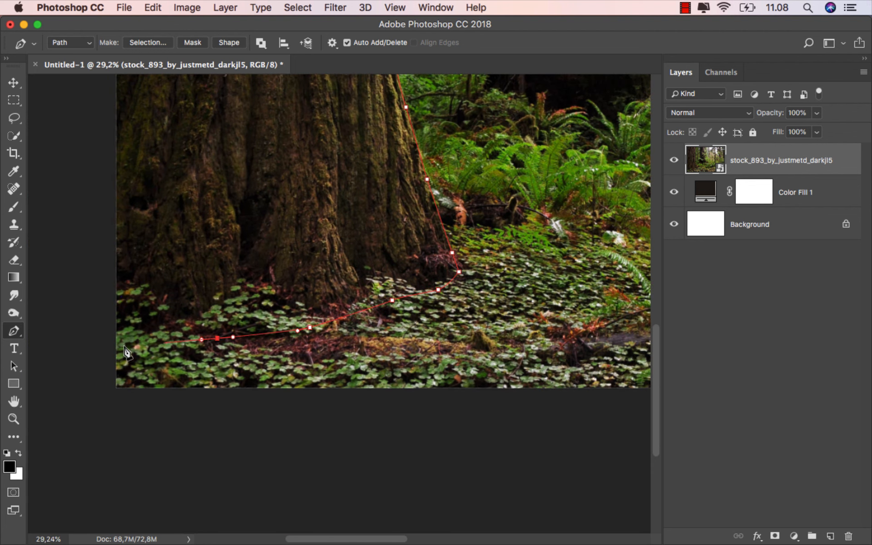
click(113, 348)
click(103, 348)
scroll(85, 334, down, 3)
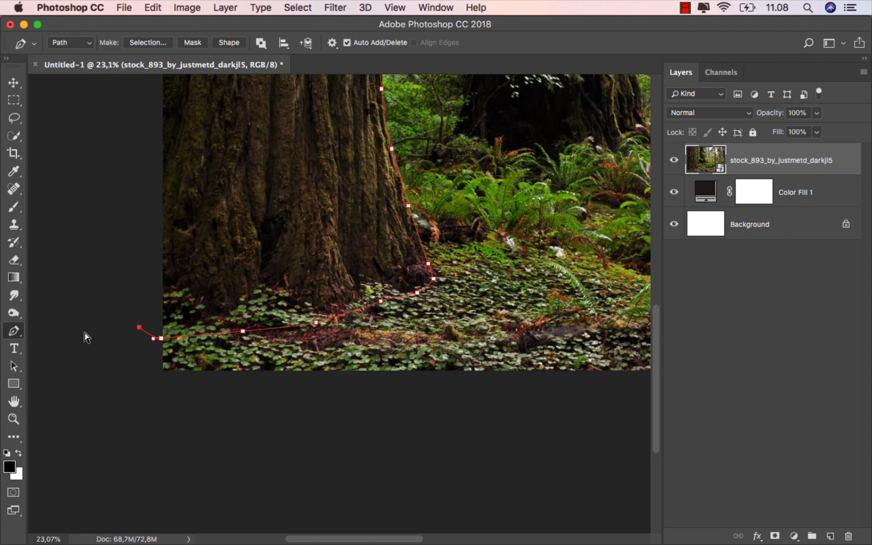
scroll(85, 335, down, 5)
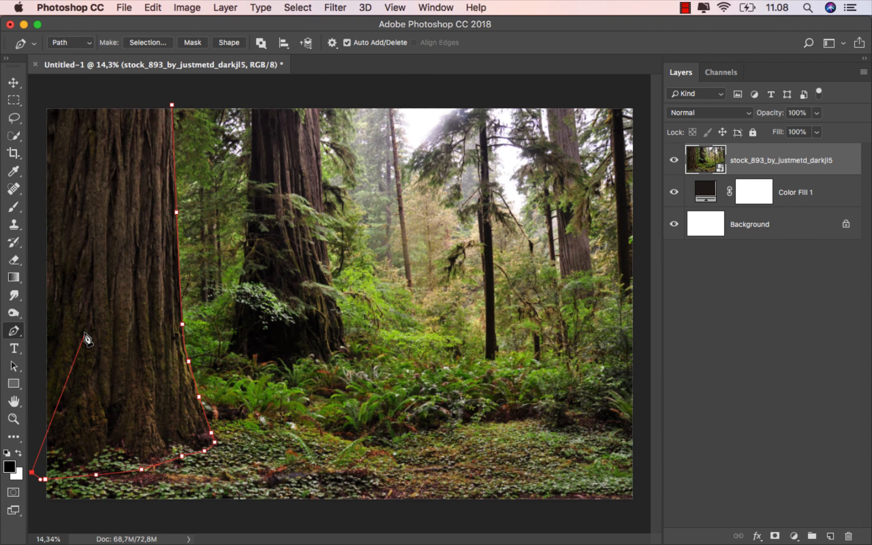
click(38, 92)
click(172, 105)
- Convert the trunk path into a new selection with a 0.3 pixel feather and use it to mask the forest layer
right_click(252, 150)
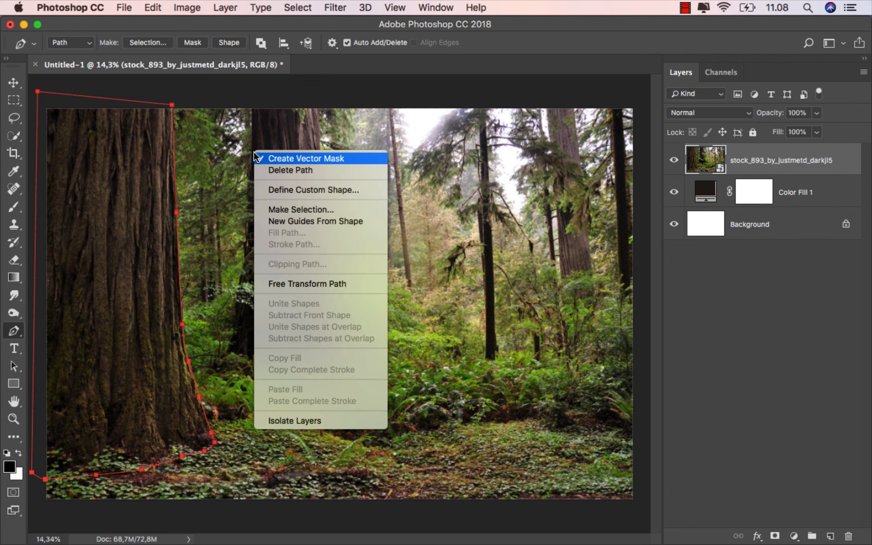
click(298, 208)
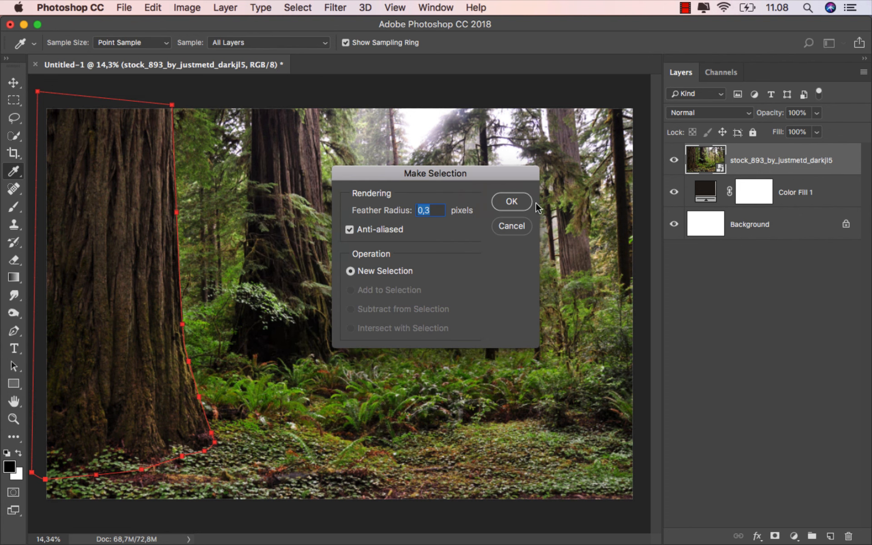
click(511, 202)
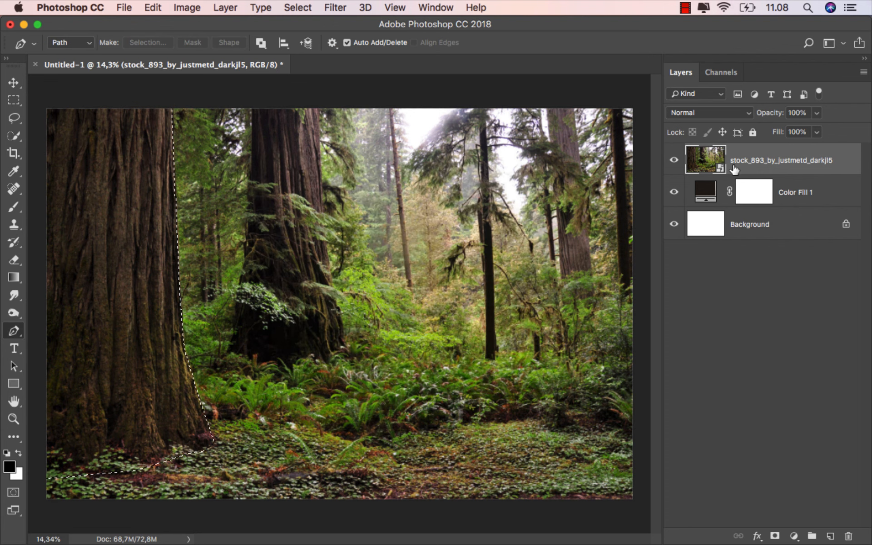
click(775, 536)
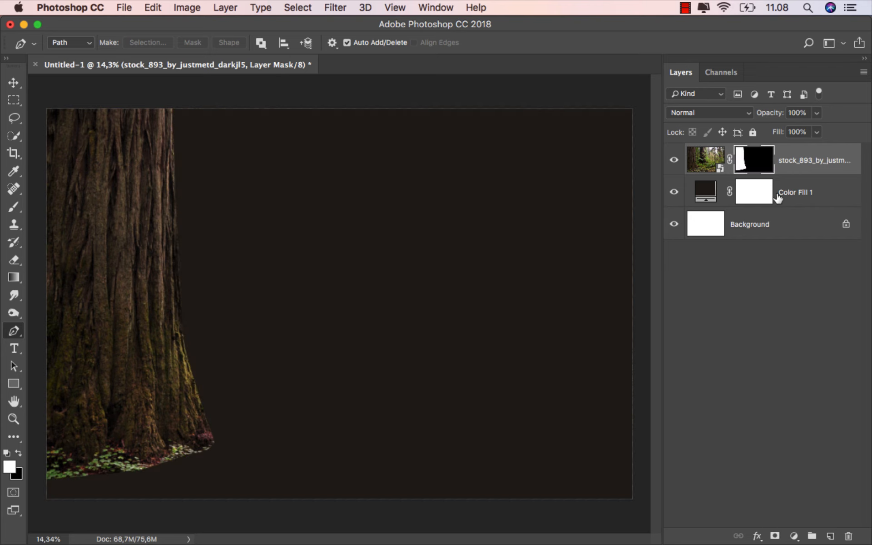
- Duplicate the masked trunk layer and delete the layer mask from the lower copy
key(super+j)
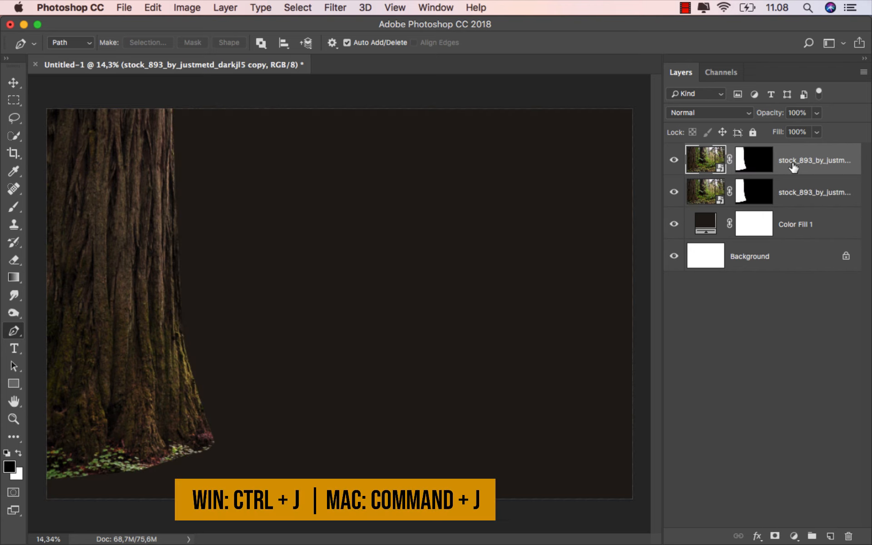
click(791, 191)
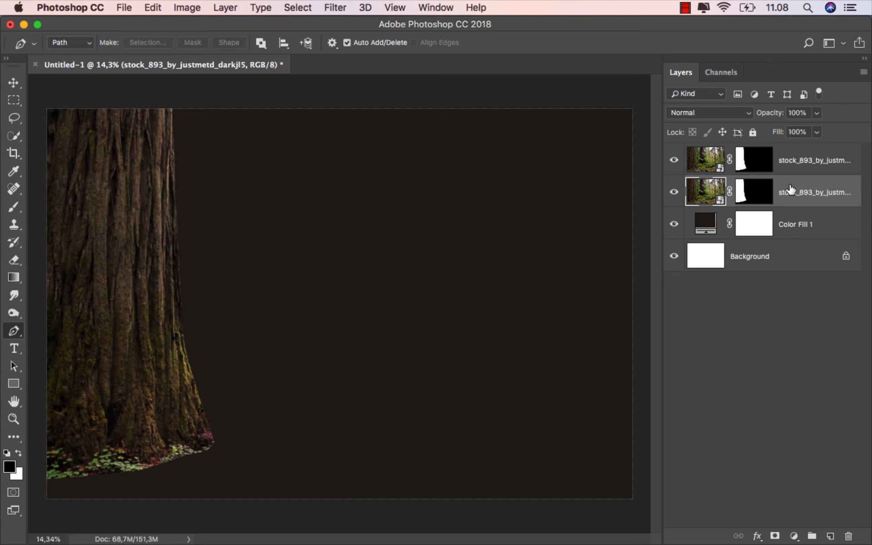
right_click(755, 194)
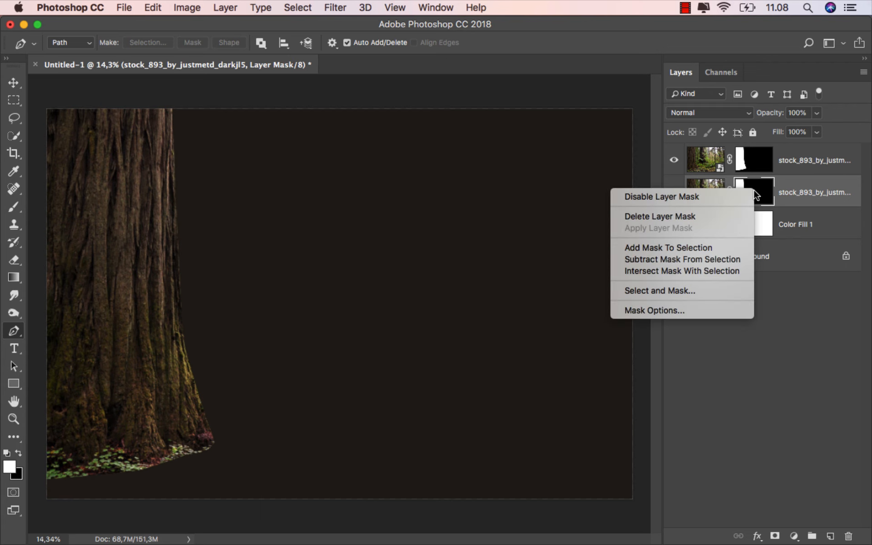
click(729, 213)
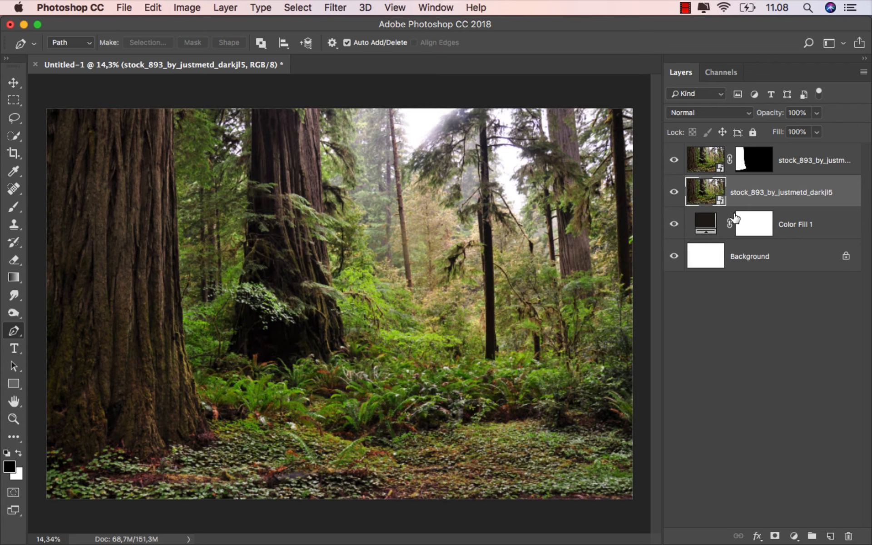
- Add a blank mask to the lower forest layer and fade out its upper part with black linear gradients at 100% opacity
click(774, 536)
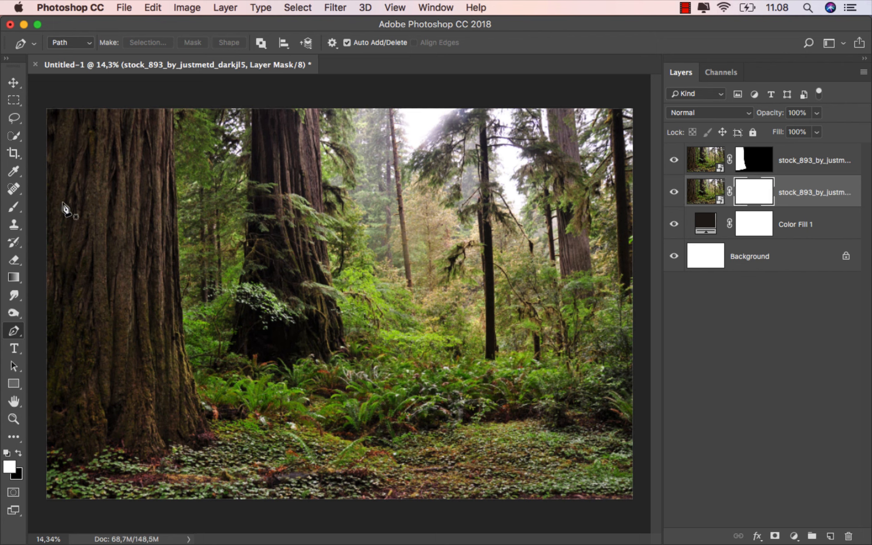
click(21, 276)
click(42, 276)
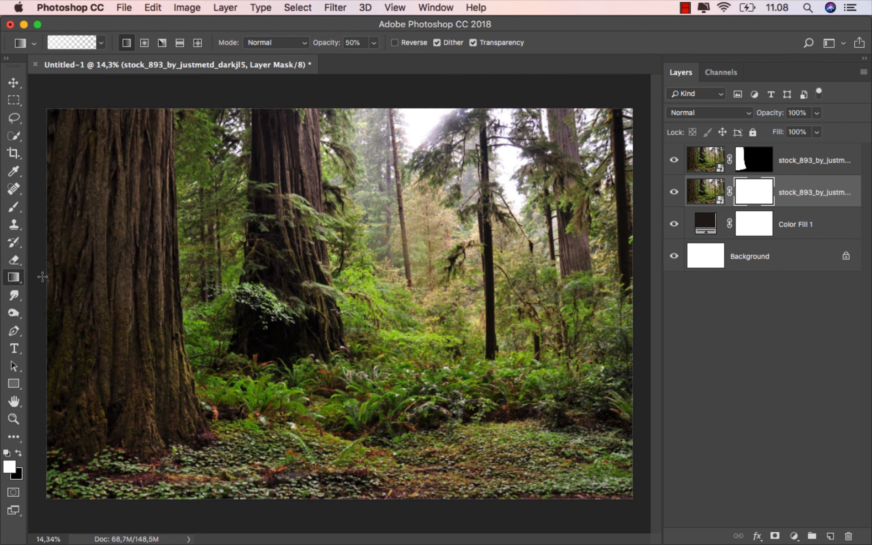
click(17, 452)
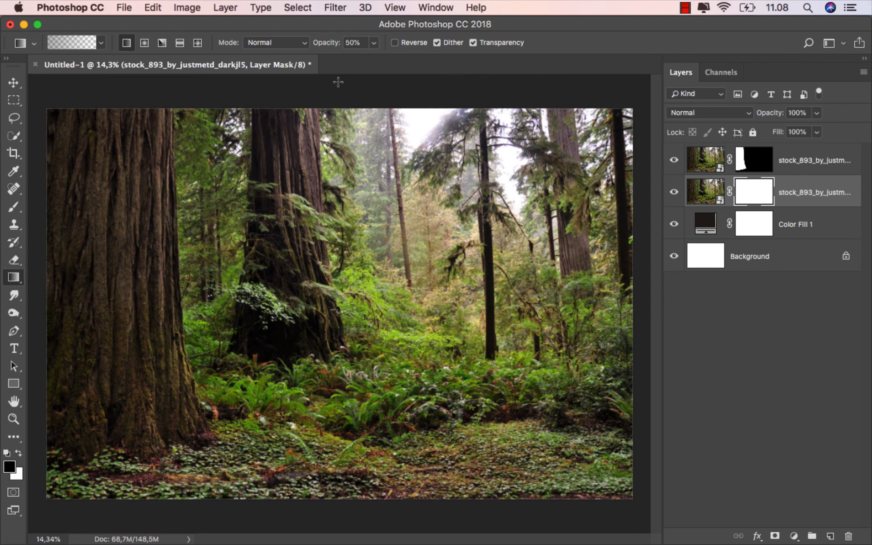
click(374, 46)
drag(382, 61, 432, 72)
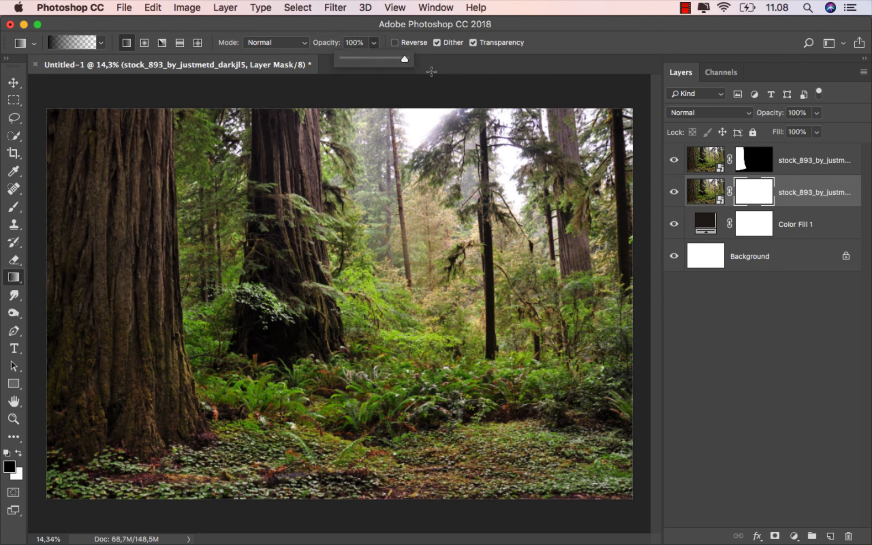
click(393, 105)
drag(389, 108, 393, 429)
drag(383, 152, 383, 433)
drag(362, 323, 358, 456)
drag(356, 297, 351, 442)
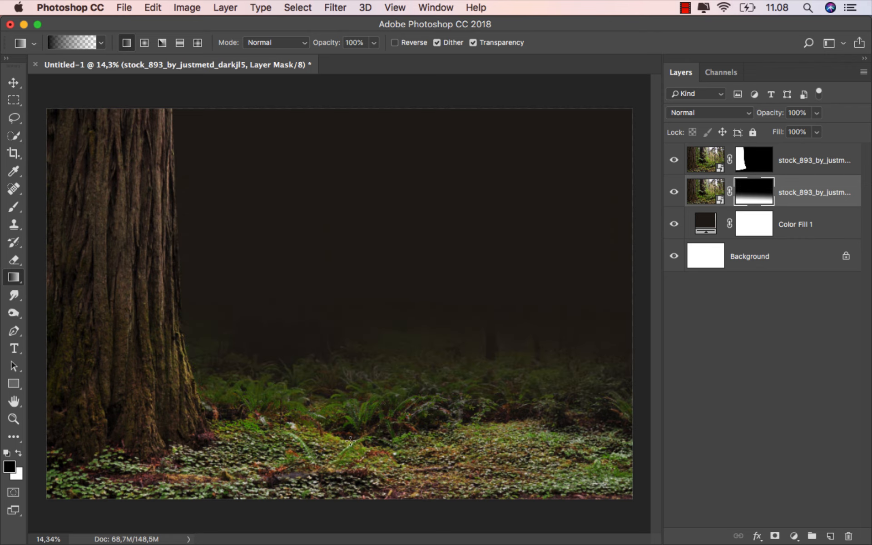
- Darken the ferns behind the clearing on the lower forest layer's mask with downward black gradients at 50% opacity
click(374, 42)
drag(376, 59, 342, 64)
drag(374, 315, 371, 443)
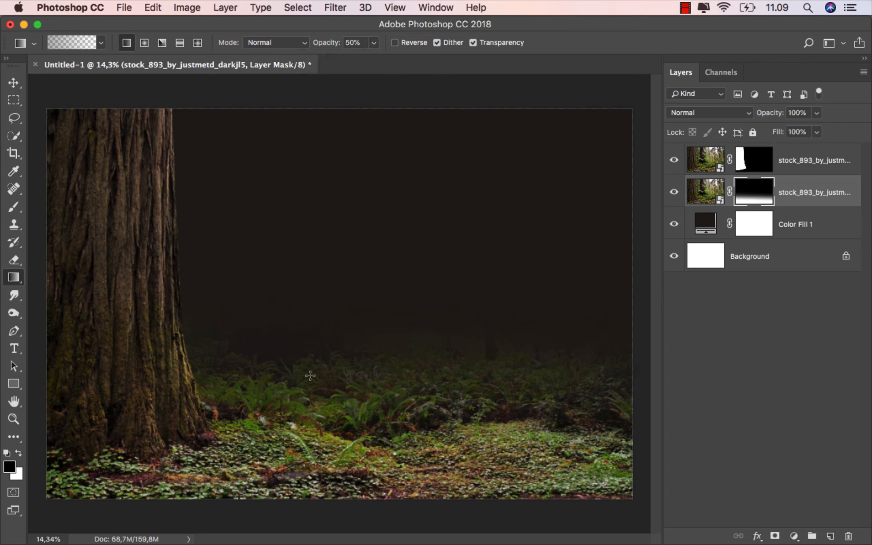
drag(334, 254, 333, 438)
drag(333, 470, 332, 471)
drag(324, 274, 327, 444)
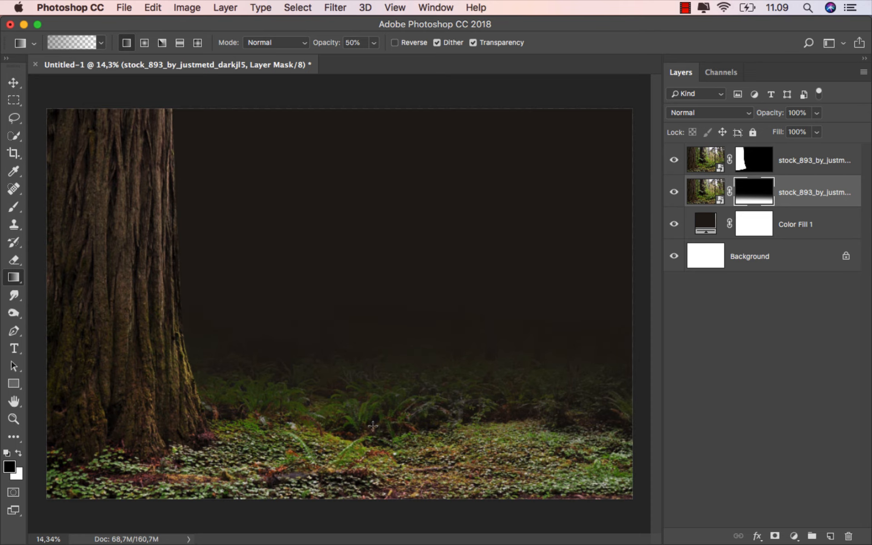
drag(331, 304, 339, 433)
- Subtly fade the forest floor's right side on the same mask using black gradients at 12% opacity
click(373, 43)
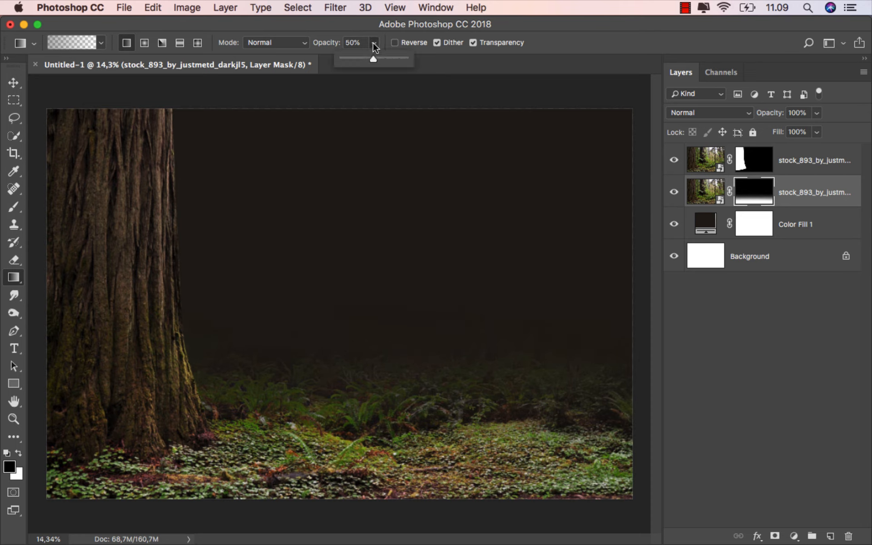
drag(372, 57, 351, 58)
drag(526, 401, 469, 420)
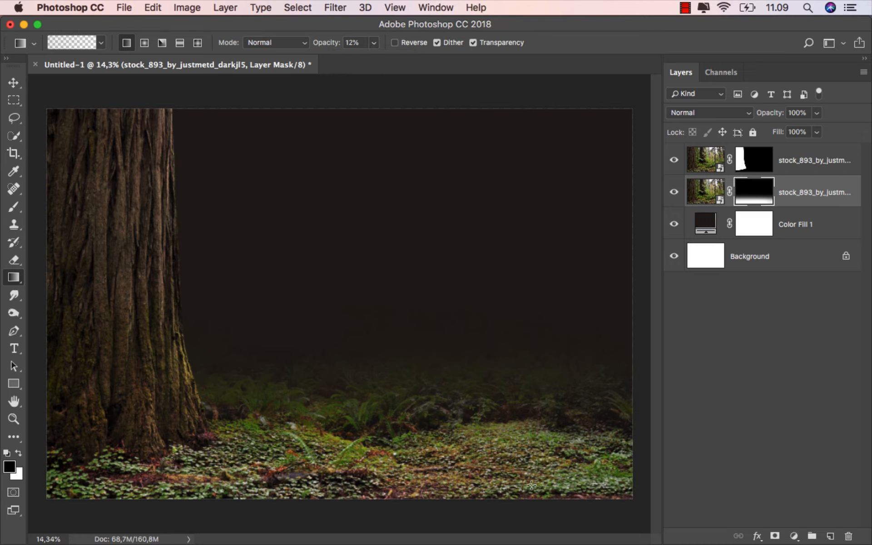
drag(626, 462, 376, 464)
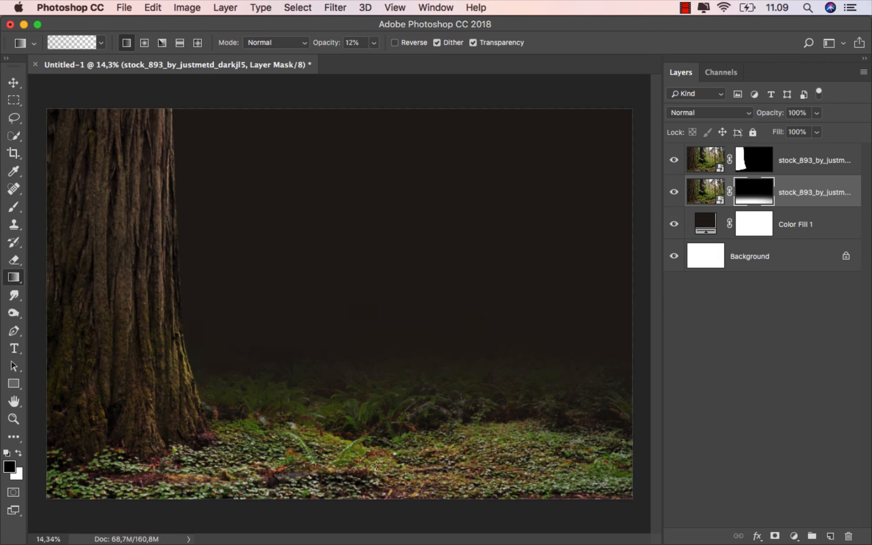
- Fade the forest floor's bottom edge and lower-right area on the lower forest layer's mask with black gradients at 12% opacity
drag(439, 495, 411, 439)
drag(608, 475, 357, 436)
drag(590, 391, 399, 392)
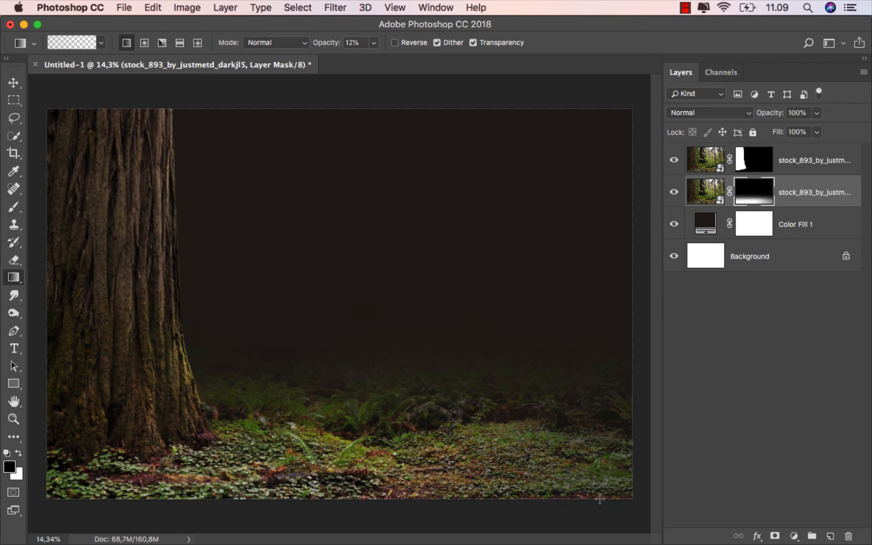
drag(600, 499, 570, 509)
drag(368, 516, 360, 457)
click(802, 200)
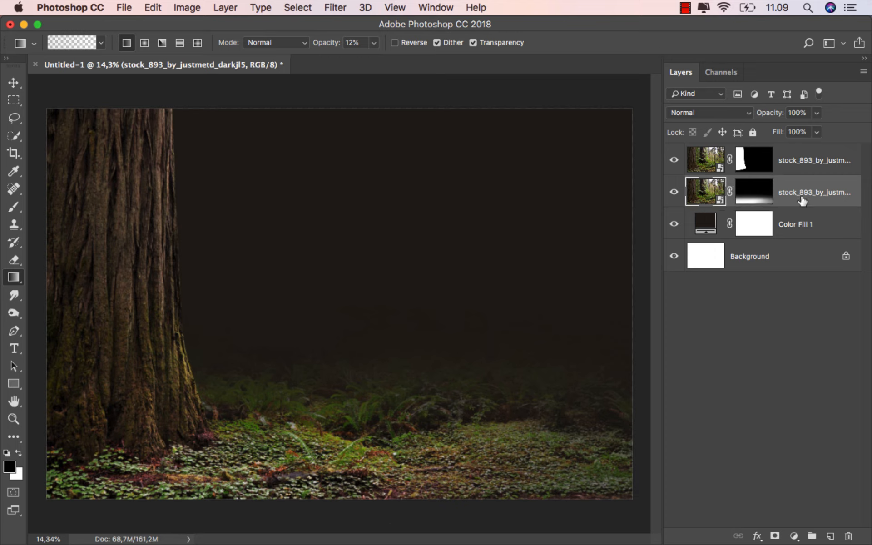
- Change the solid color fill behind the forest to the lighter dark brown 2f291e
double_click(705, 224)
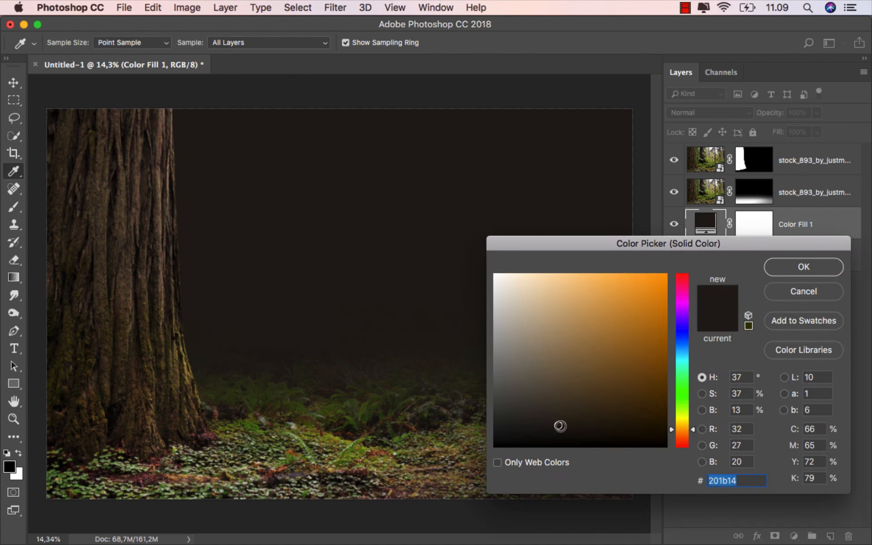
mouse_move(560, 426)
mouse_down()
mouse_move(565, 414)
mouse_move(557, 415)
mouse_up()
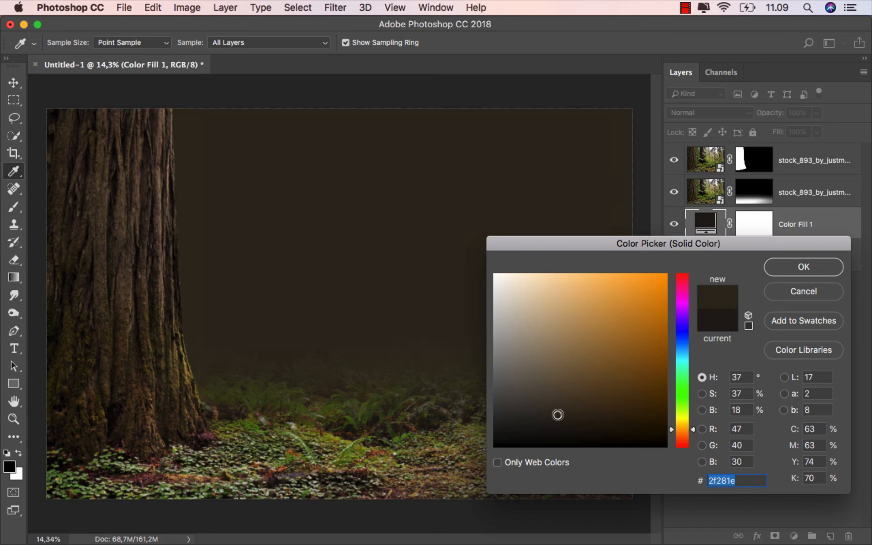
click(683, 428)
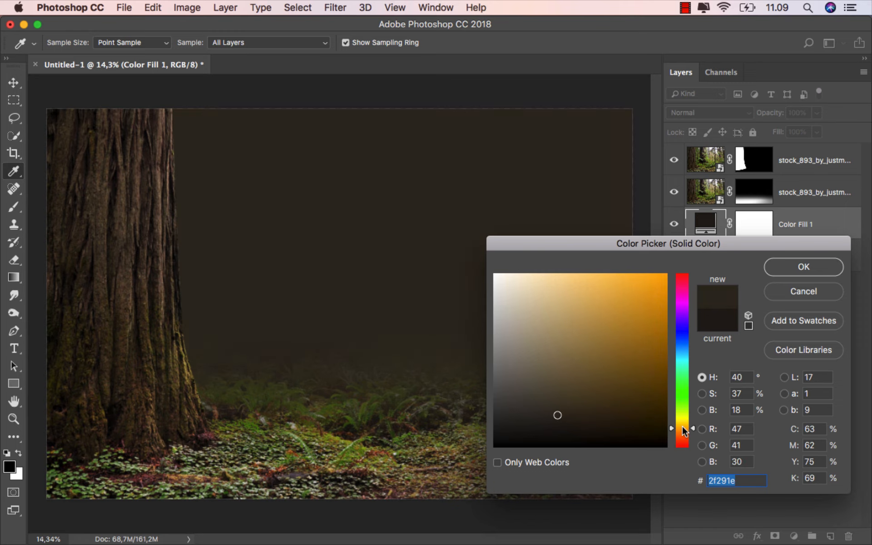
click(784, 272)
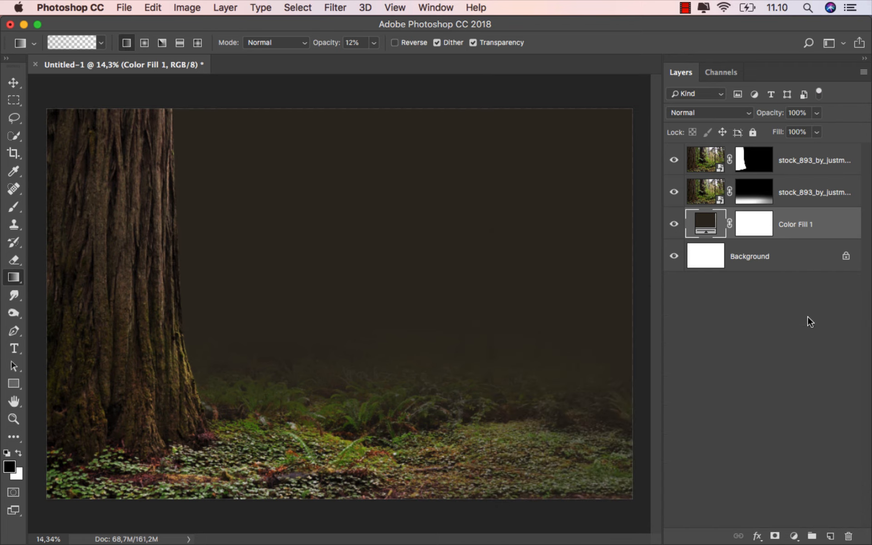
- Add an empty layer above the color fill and choose the basic soft round brush at 1602 px with 0% hardness
click(830, 533)
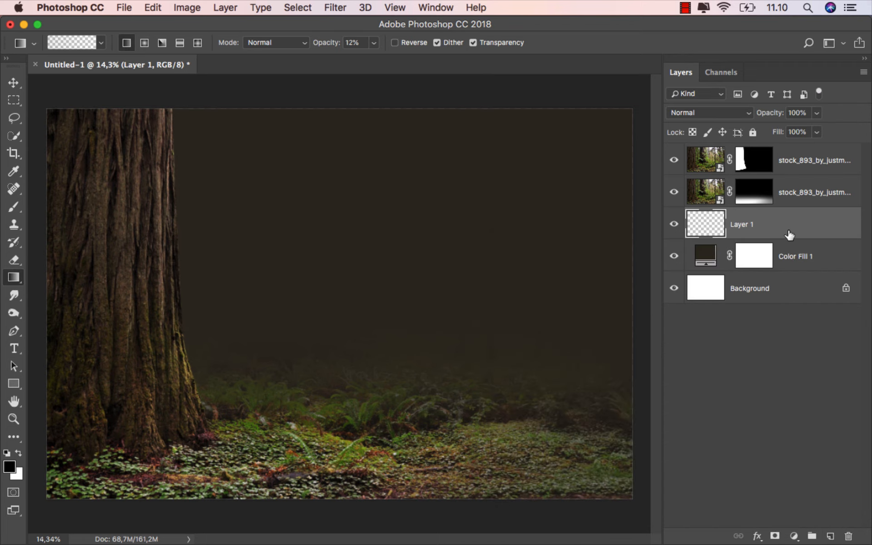
click(14, 207)
click(63, 204)
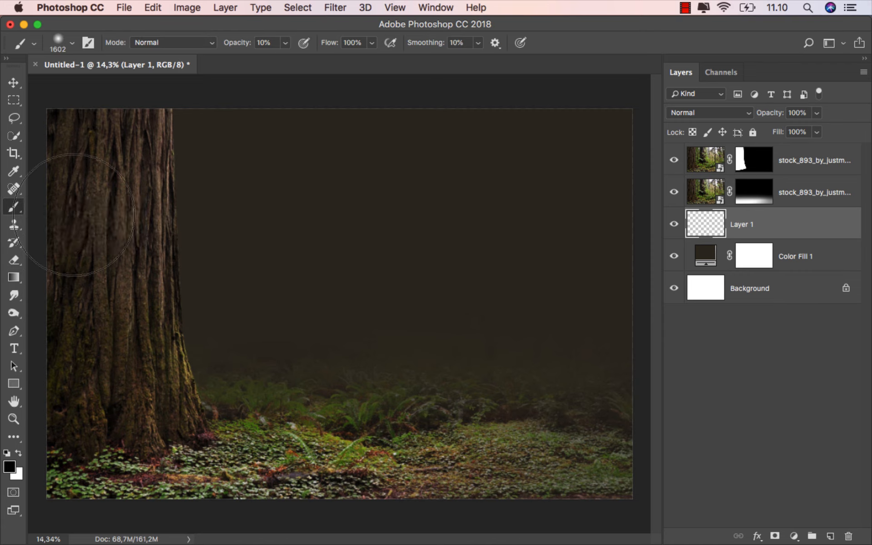
right_click(156, 195)
drag(347, 360, 352, 323)
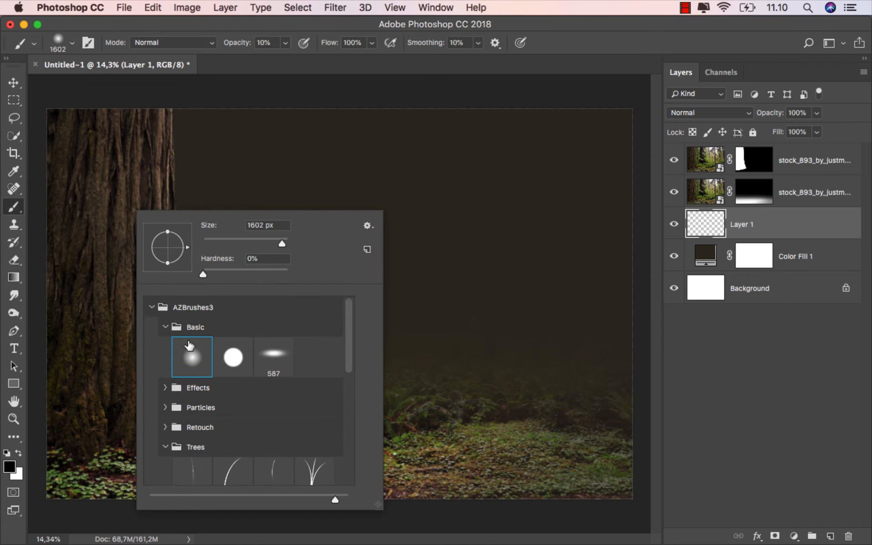
- Set the foreground color to a light warm yellow for the brush
click(10, 467)
drag(588, 246, 548, 228)
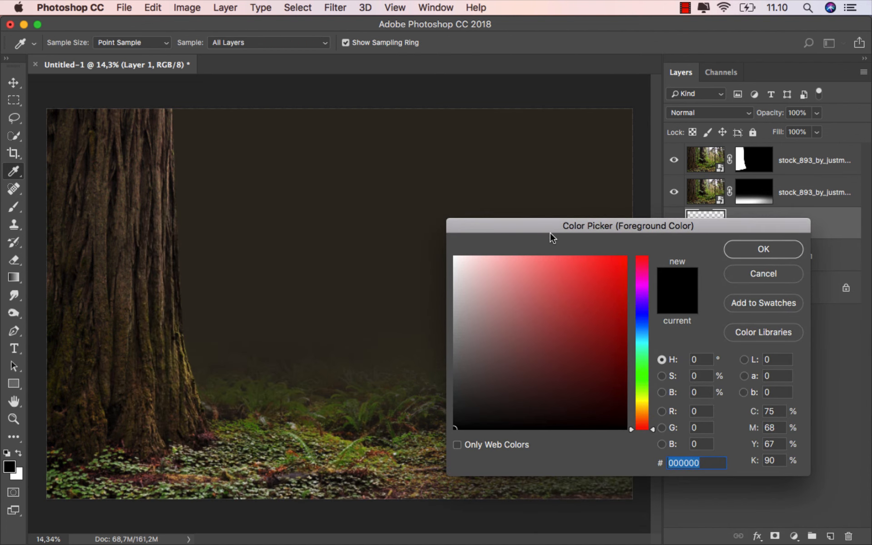
drag(580, 272, 540, 256)
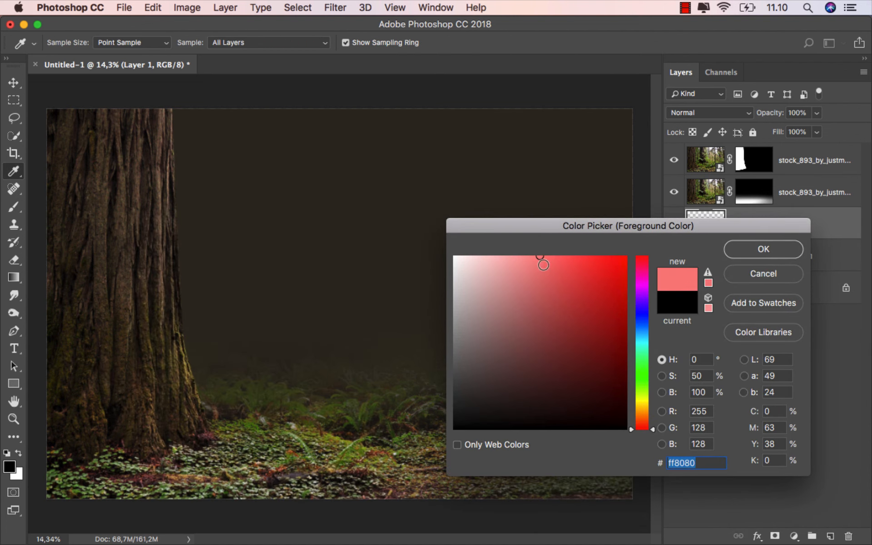
drag(643, 399, 645, 406)
click(756, 246)
key(b)
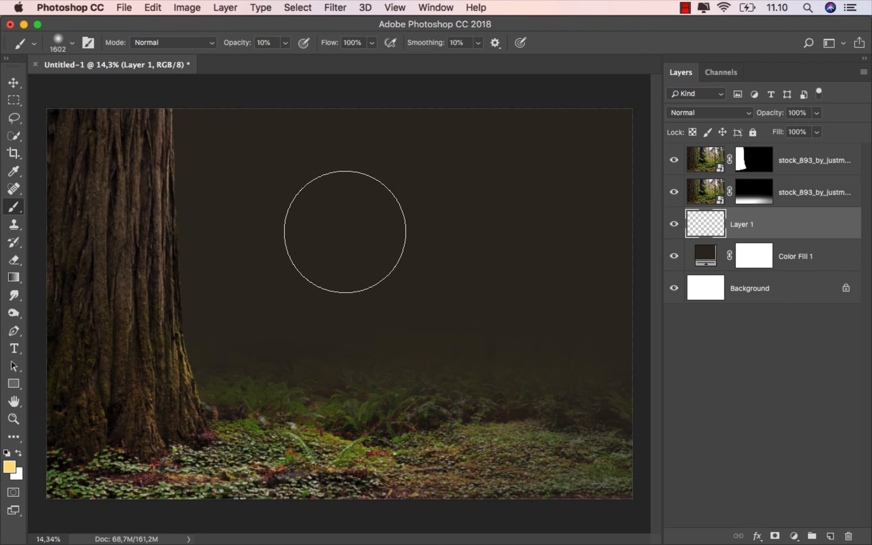
- Paint one soft yellow glow dab at 100% brush opacity in the middle of the dark background on the new layer
click(285, 42)
drag(283, 58, 353, 74)
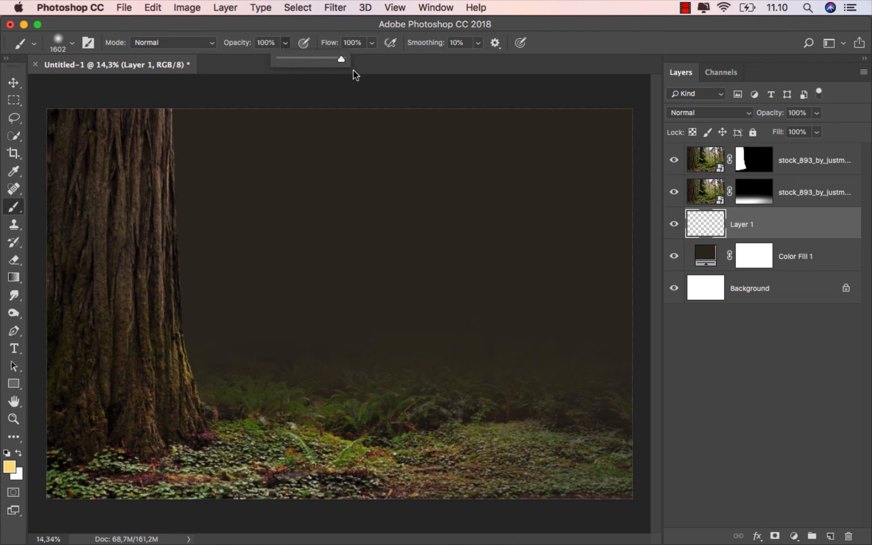
click(363, 252)
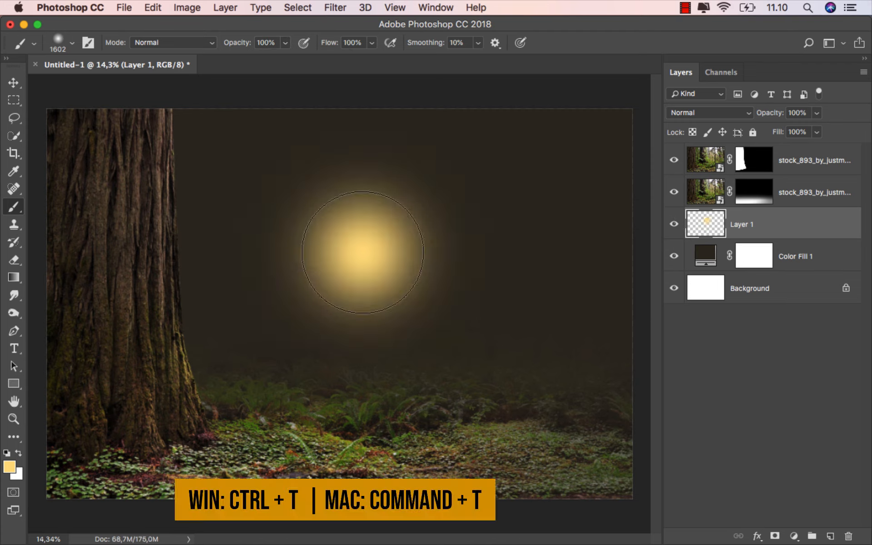
- Enlarge the glow to about 365% width and 332% height and place it beside the upper part of the trunk
key(super+t)
scroll(363, 252, down, 5)
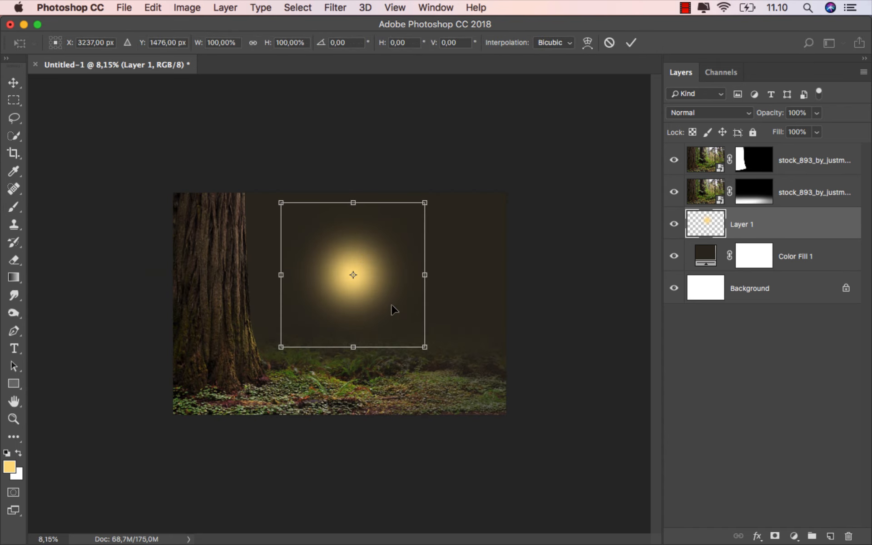
drag(426, 348, 584, 446)
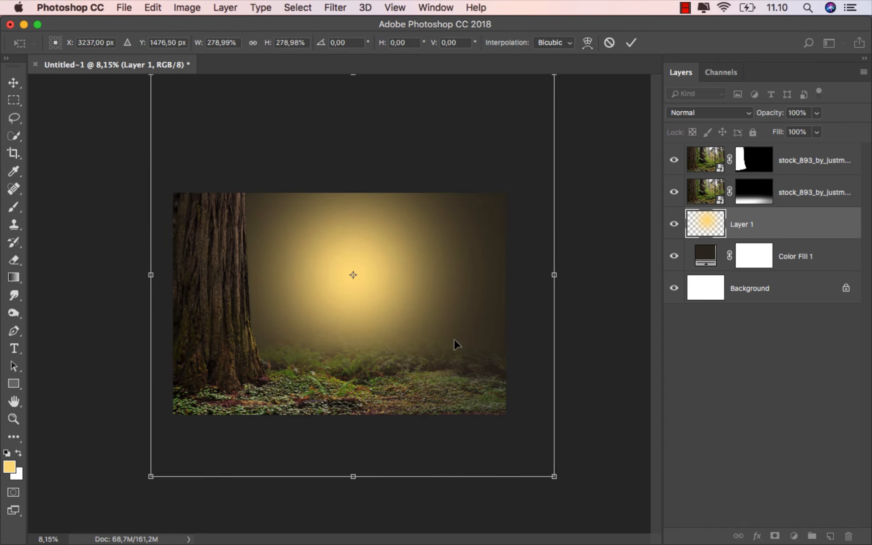
drag(454, 343, 360, 276)
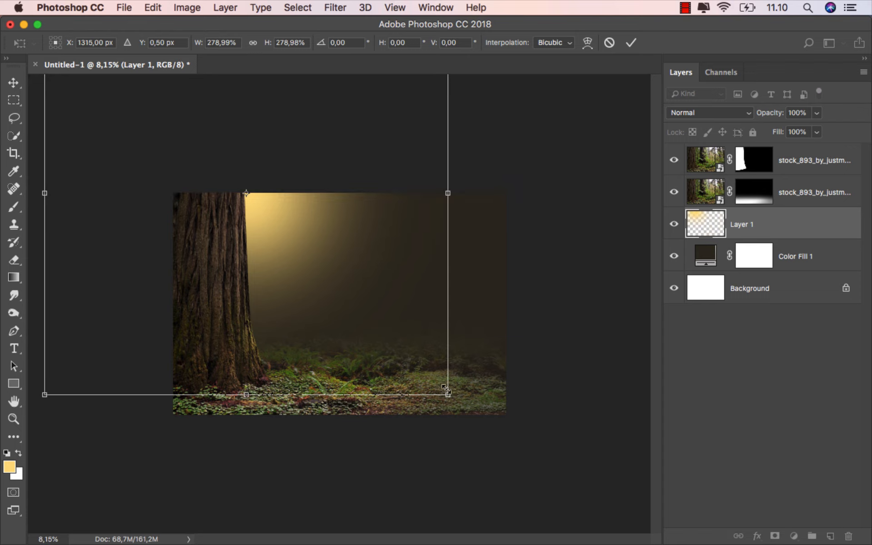
drag(462, 404, 544, 460)
drag(524, 232, 550, 233)
click(631, 43)
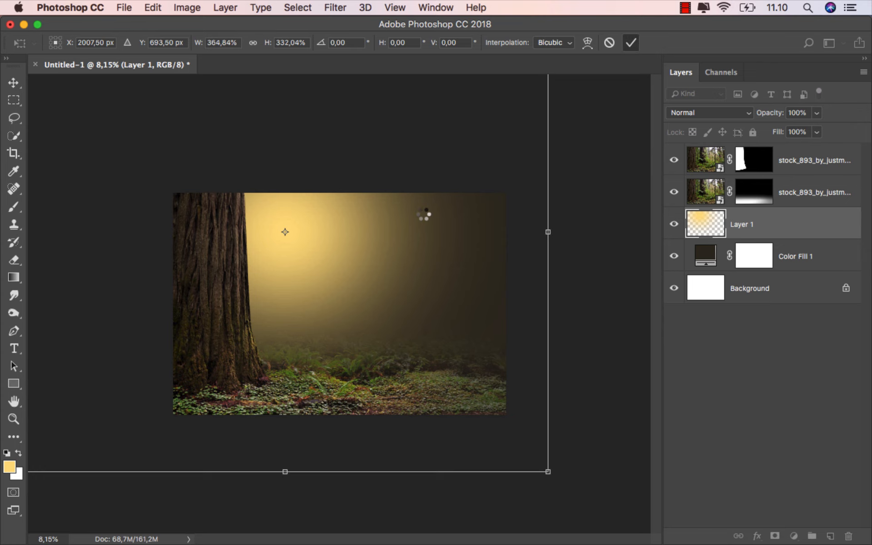
scroll(429, 209, up, 3)
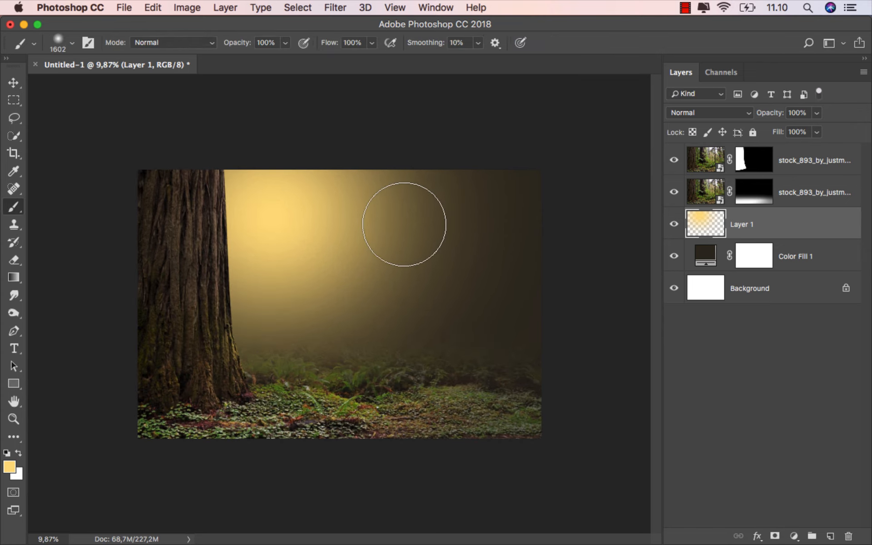
- Move the glow up and left toward the trunk's top edge, and compare the image with the glow hidden and shown
key(v)
scroll(302, 220, up, 1)
mouse_move(302, 220)
mouse_down()
mouse_move(286, 193)
mouse_move(271, 185)
mouse_move(270, 193)
mouse_up()
scroll(270, 193, up, 2)
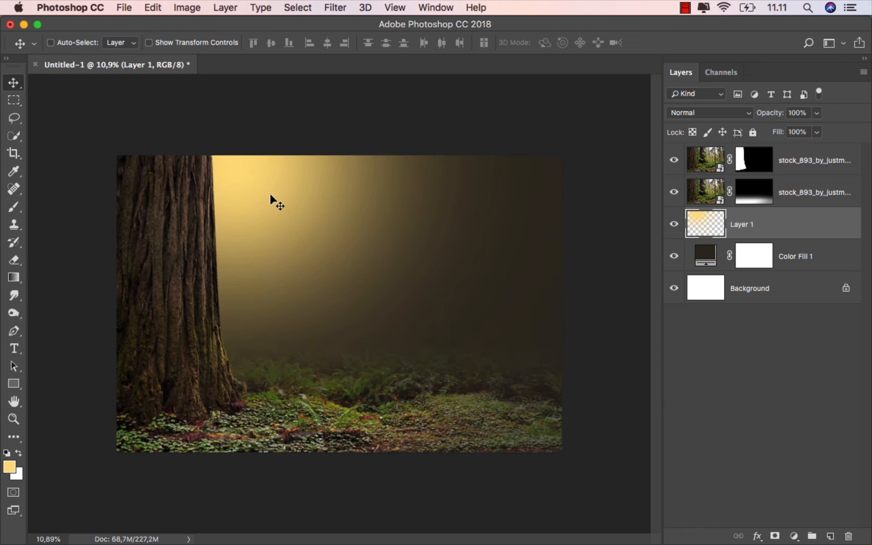
click(674, 223)
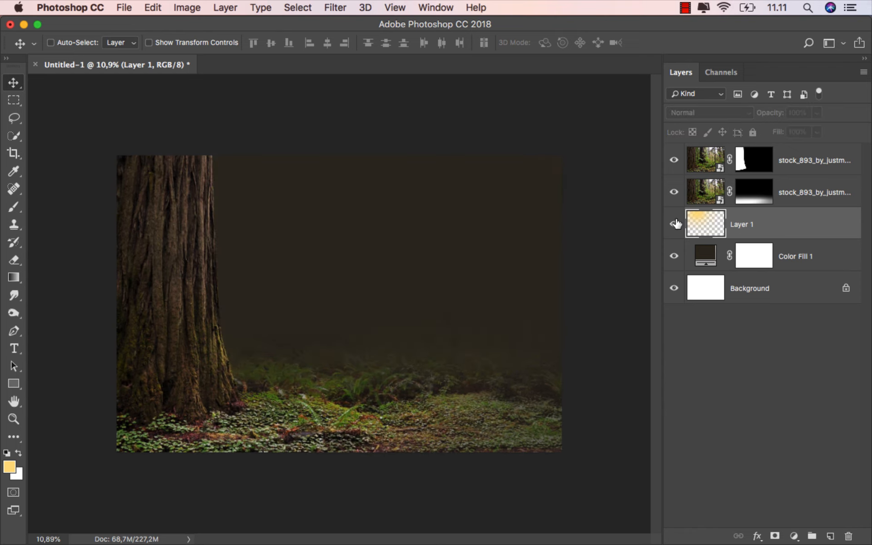
click(674, 224)
- Duplicate the glow layer, widen the copy to 156.25%, and raise it so it lights the image's upper edge
key(super+j)
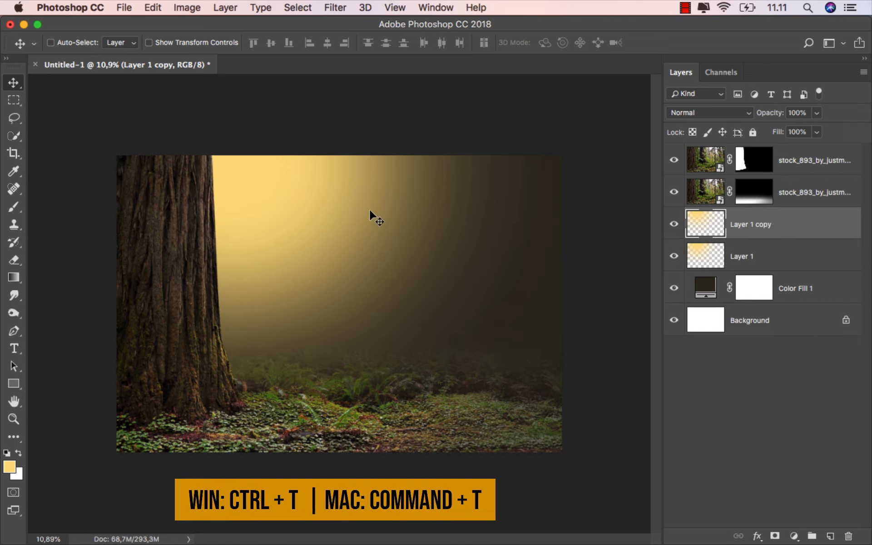
key(super+t)
drag(366, 214, 352, 181)
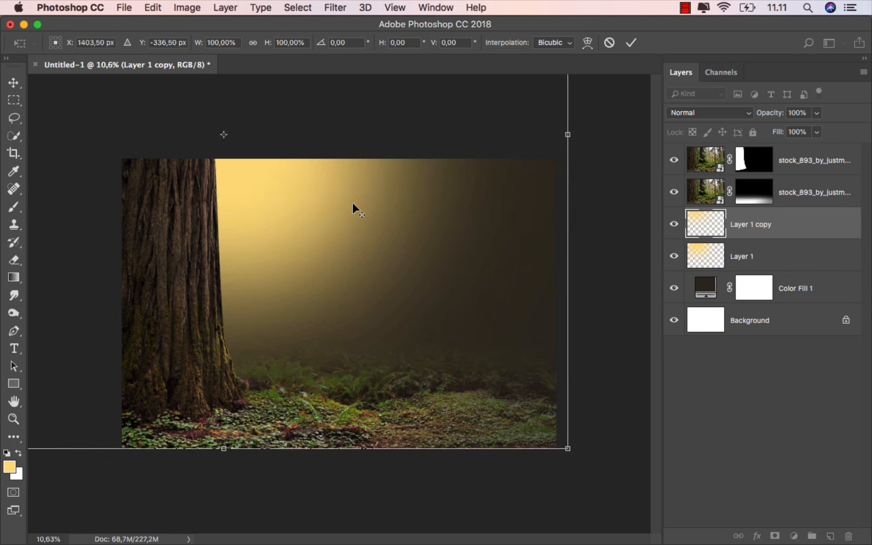
key(super+0)
drag(459, 214, 571, 203)
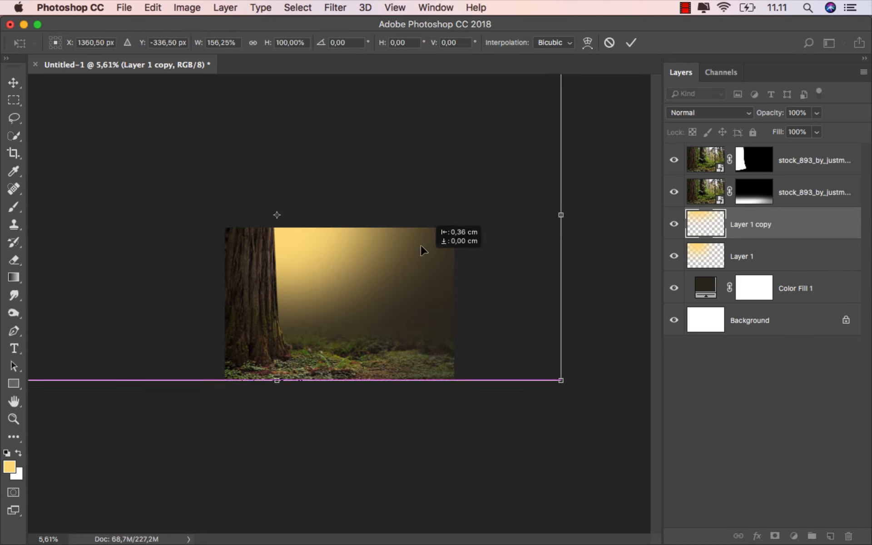
mouse_move(425, 249)
mouse_down()
mouse_move(422, 189)
mouse_move(483, 200)
mouse_move(467, 199)
mouse_move(442, 233)
mouse_move(430, 233)
mouse_up()
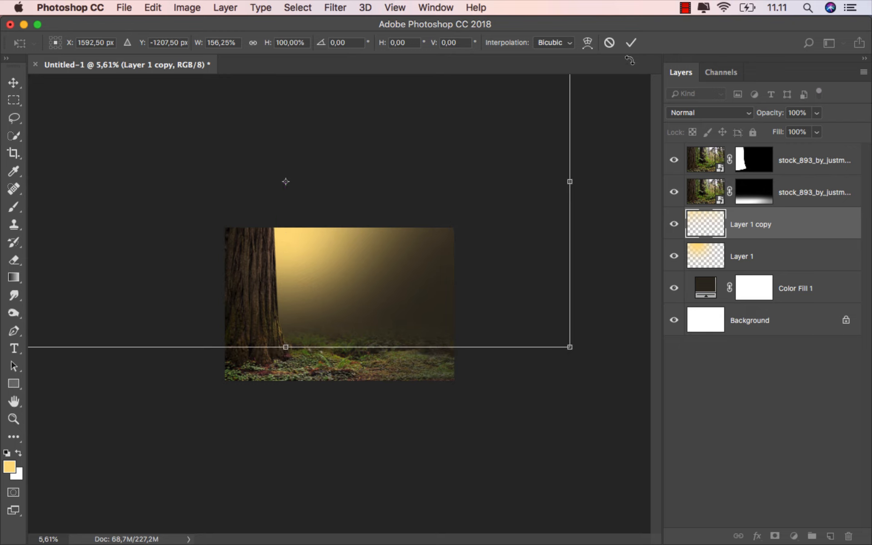
click(631, 43)
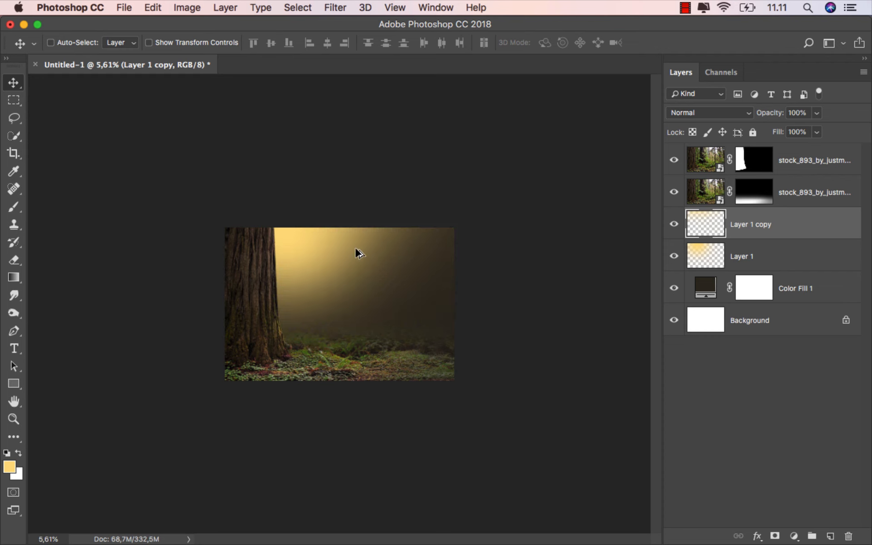
scroll(356, 248, up, 5)
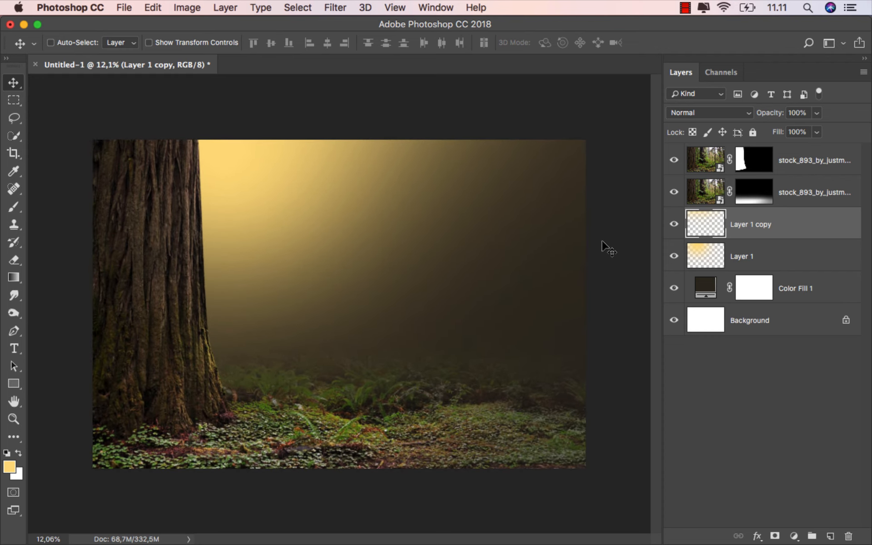
- Compare both glow layers by toggling their visibility, and set the original glow layer's fill to 66%
click(675, 223)
click(674, 224)
click(675, 254)
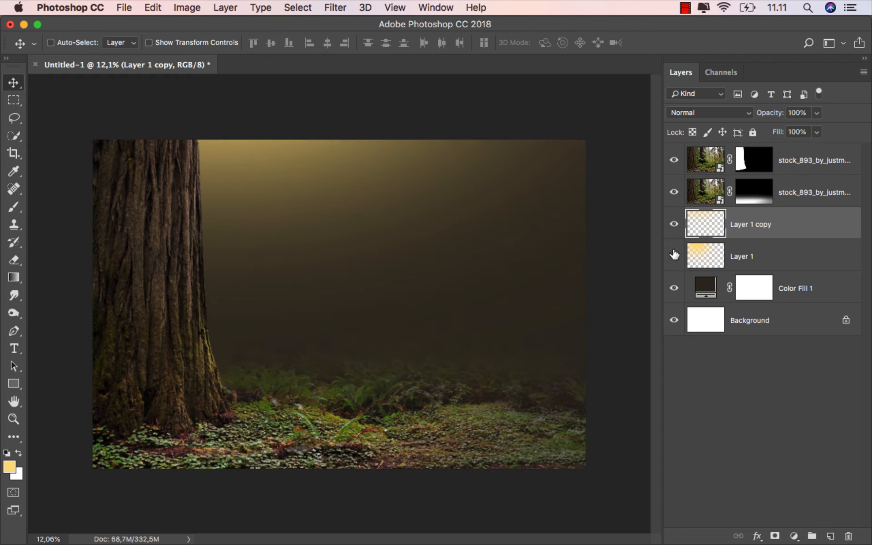
click(675, 254)
click(787, 264)
click(817, 132)
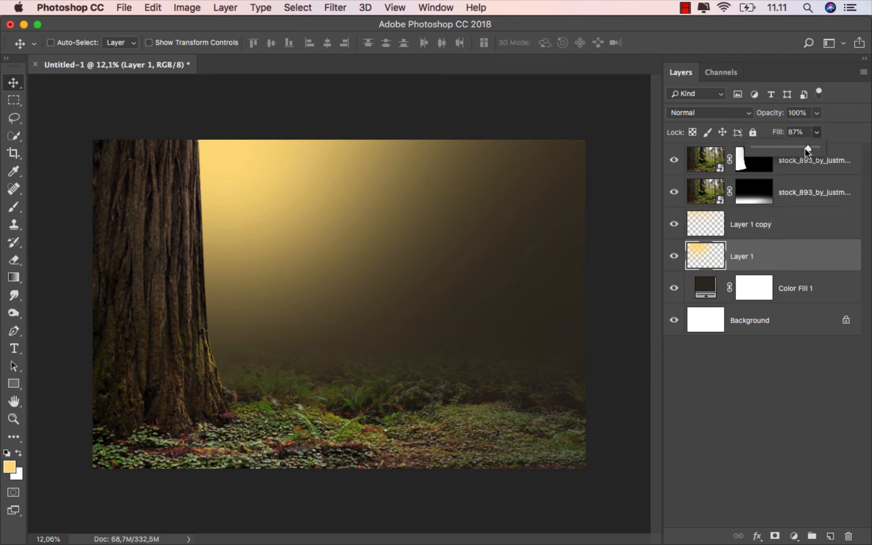
drag(806, 150, 798, 150)
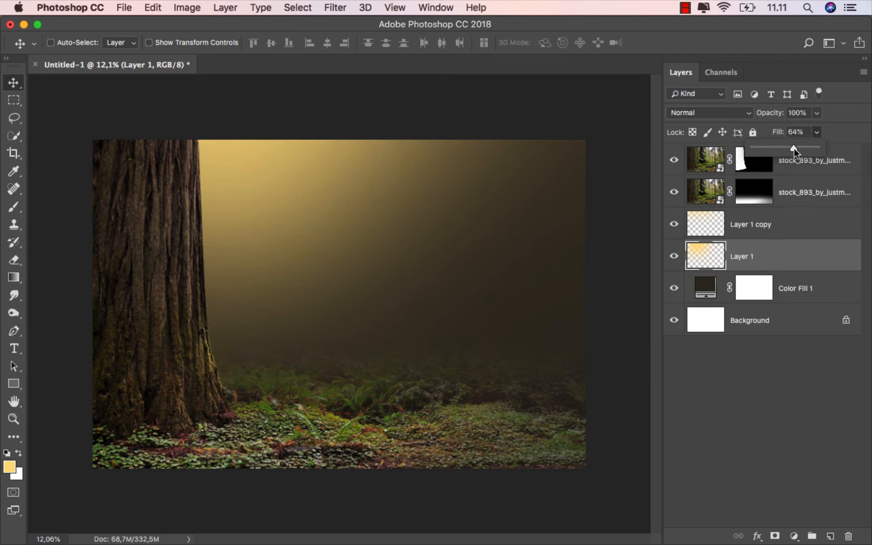
click(785, 190)
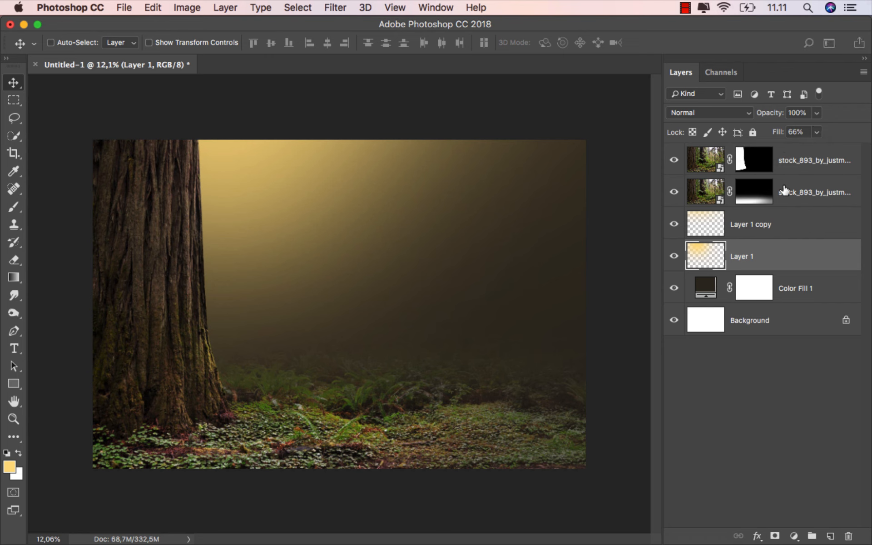
- Duplicate the masked forest floor layer and delete the layer mask from the lower copy
click(786, 190)
click(672, 194)
click(673, 194)
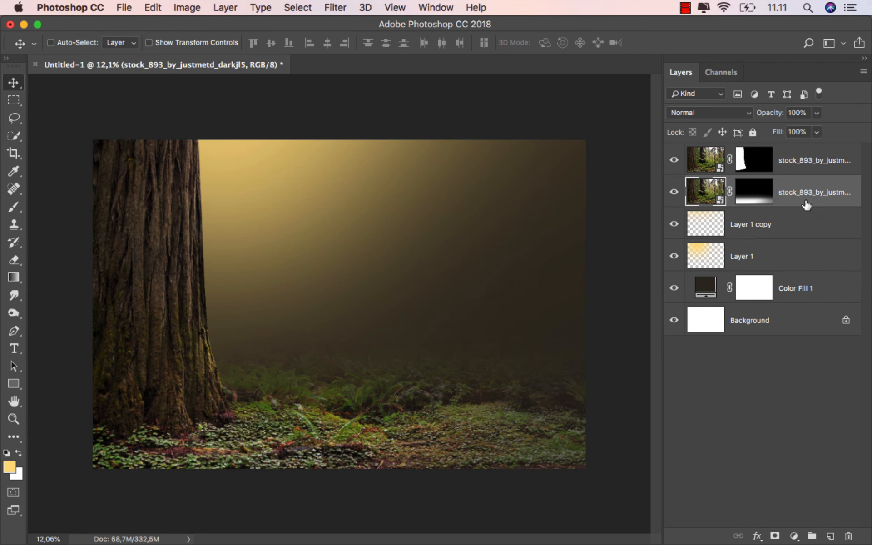
key(super+j)
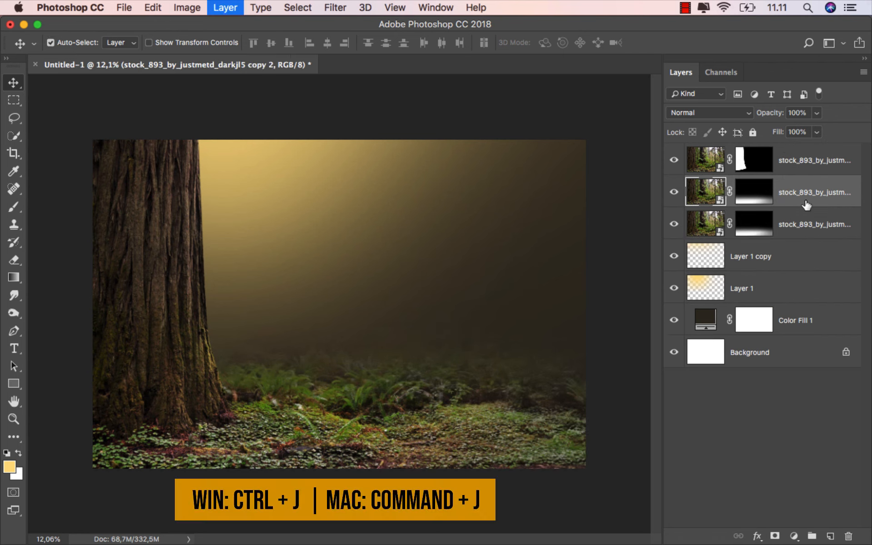
right_click(753, 228)
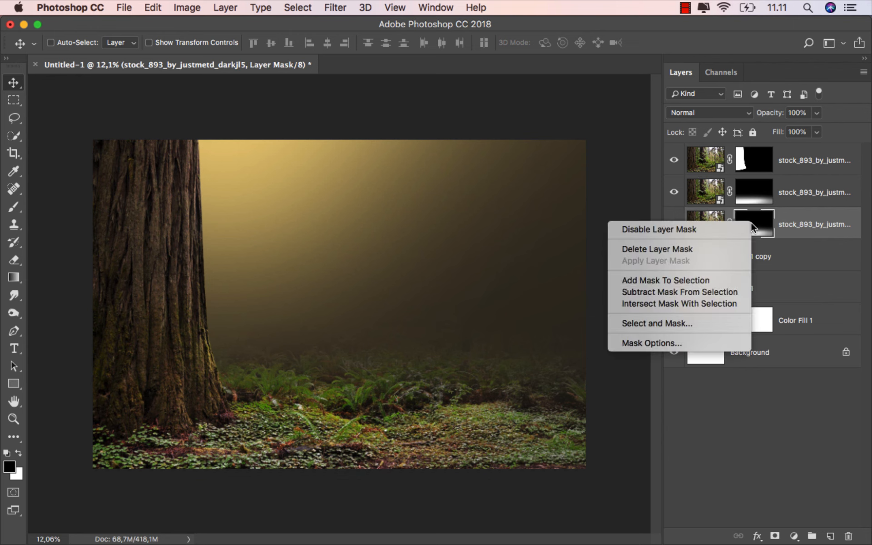
key(Escape)
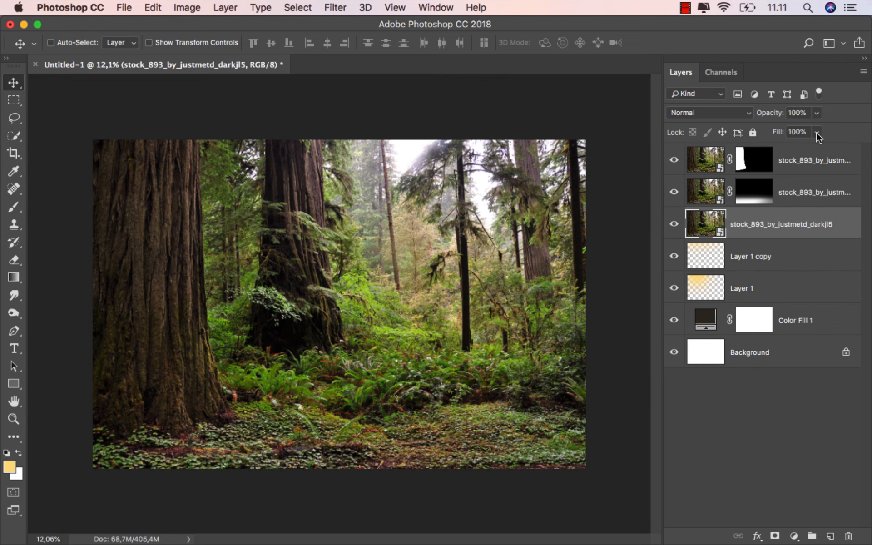
- Blend the unmasked forest layer with Multiply at 10% fill, and compare the image with that layer hidden and shown
click(697, 110)
click(701, 148)
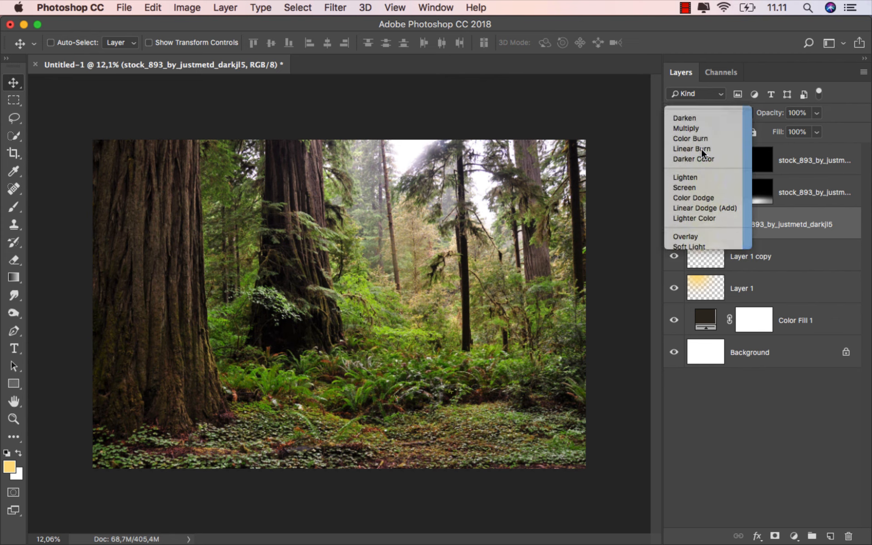
drag(817, 132, 763, 150)
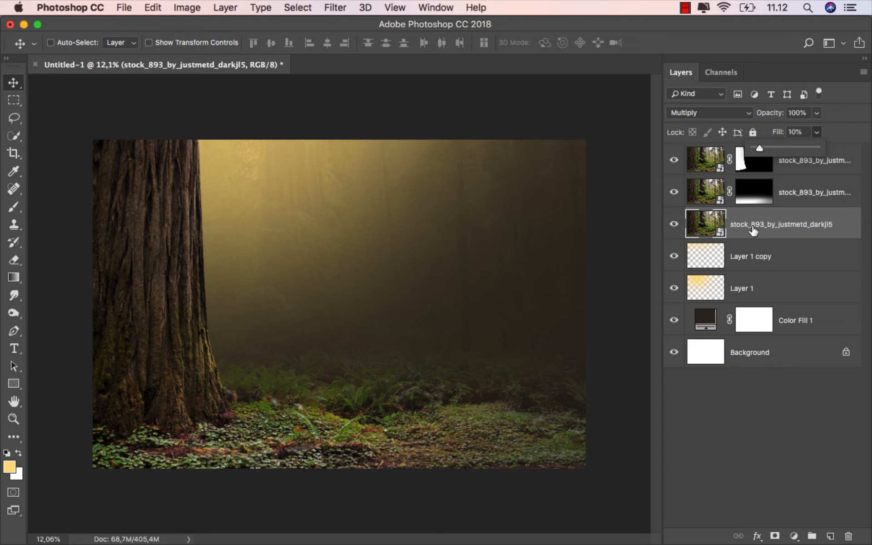
click(675, 224)
click(676, 224)
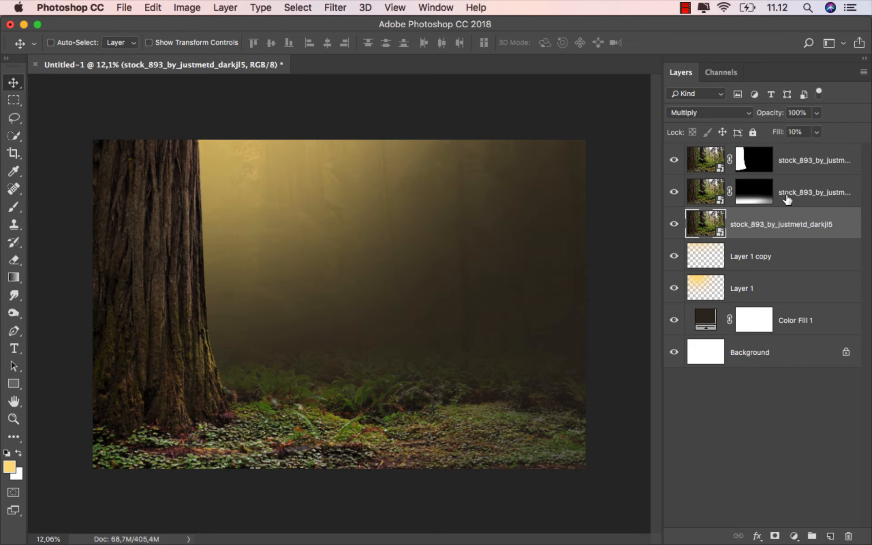
- Place the tree_corner_1_png_by_gd08_d2ys9n4 image above the trunk layer and flip it horizontally
click(805, 164)
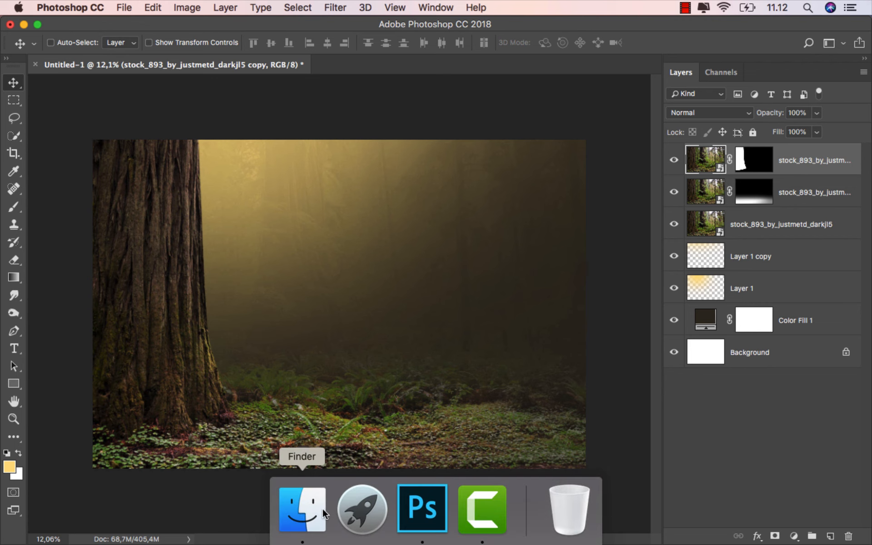
click(301, 508)
click(400, 271)
drag(458, 121, 354, 392)
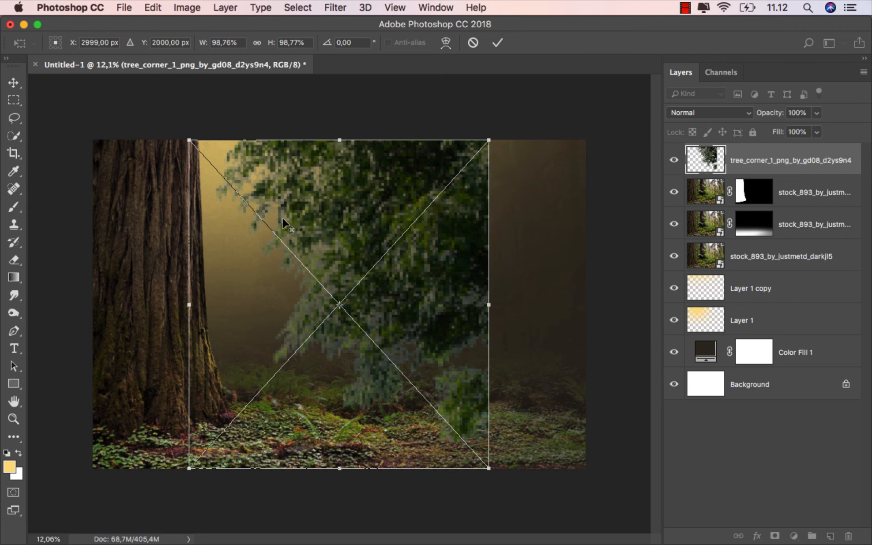
right_click(295, 211)
click(366, 366)
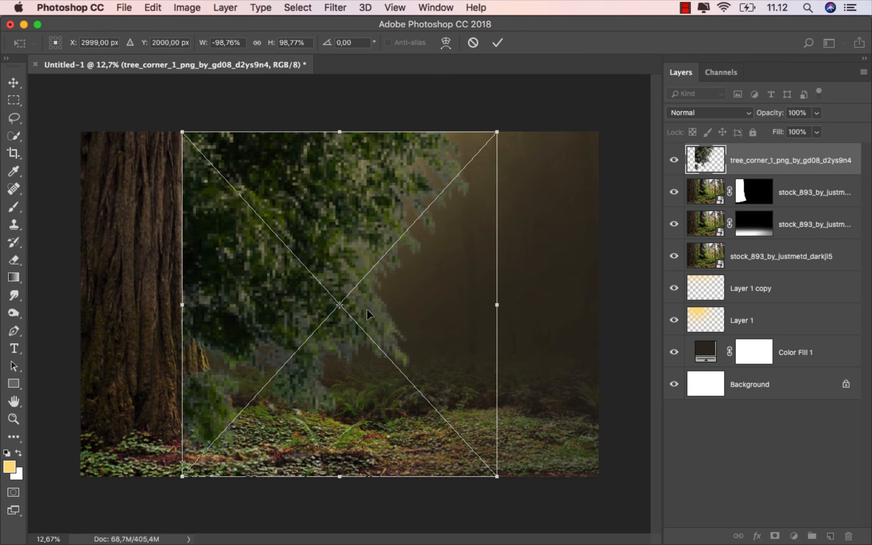
- Scale the foliage to about 52.4% against the upper trunk, and tuck it behind the trunk by moving its layer below the trunk layer
drag(367, 313, 357, 190)
drag(488, 353, 321, 242)
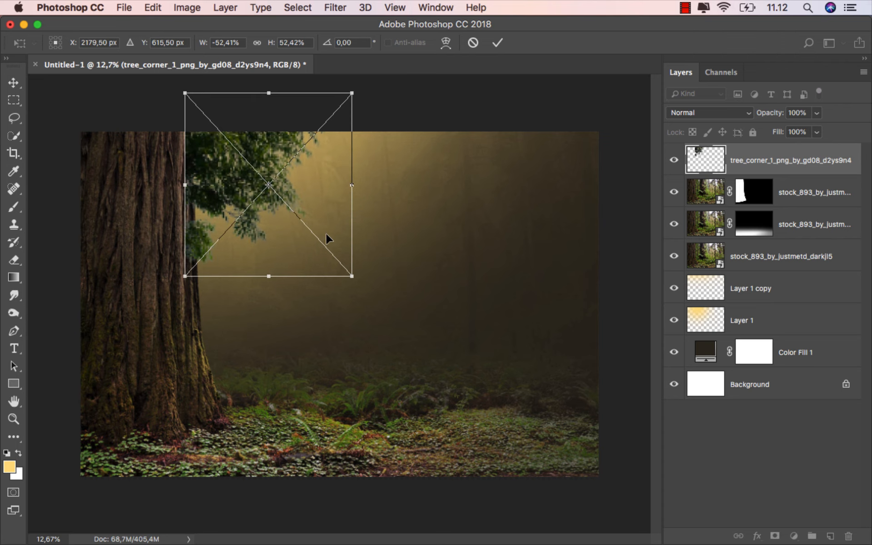
click(498, 43)
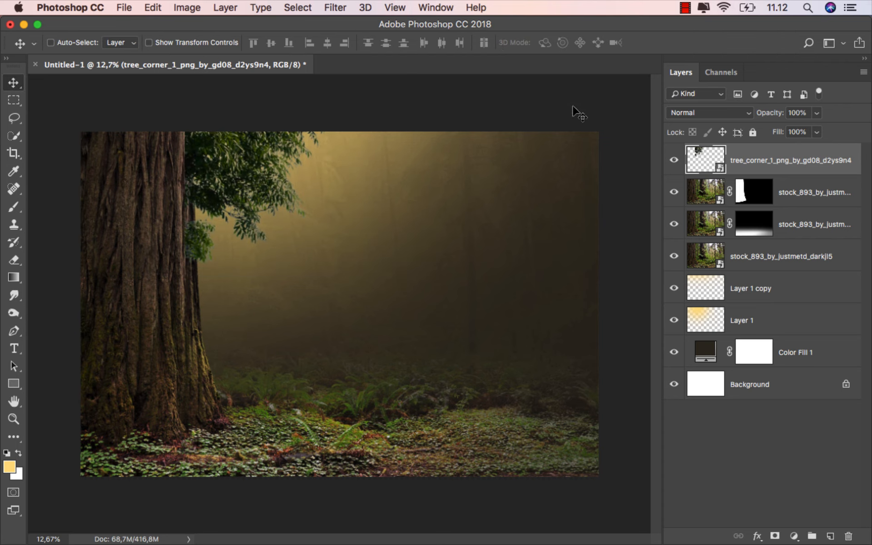
drag(749, 167, 744, 205)
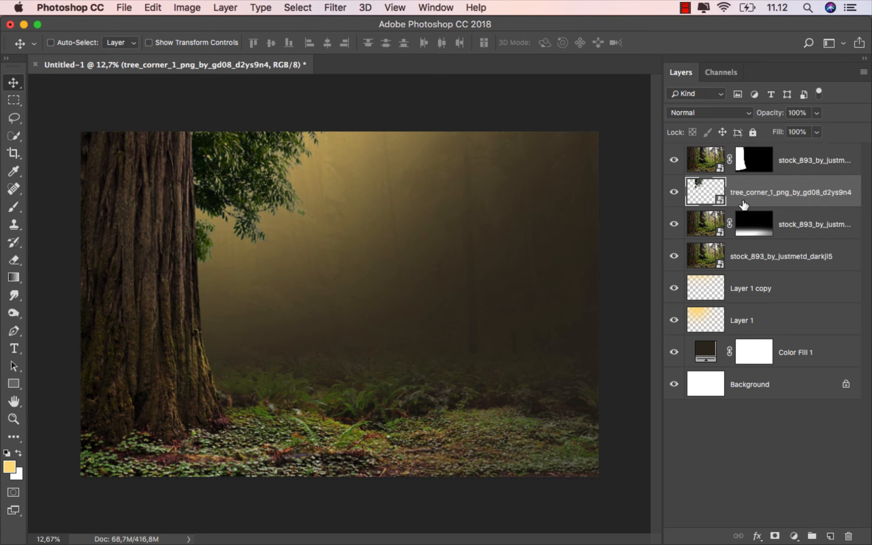
drag(279, 172, 279, 154)
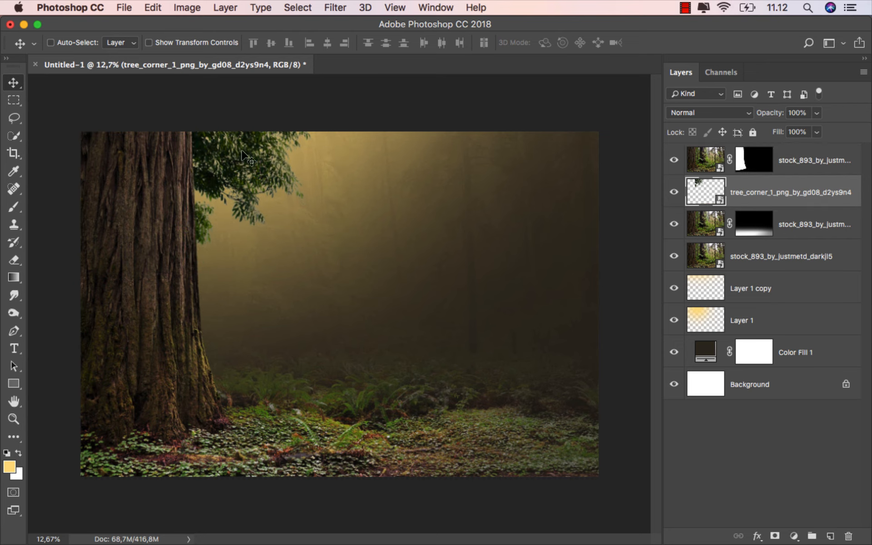
- Examine the foliage edges up close and rasterize the tree_corner layer
scroll(225, 152, up, 3)
drag(219, 146, 230, 253)
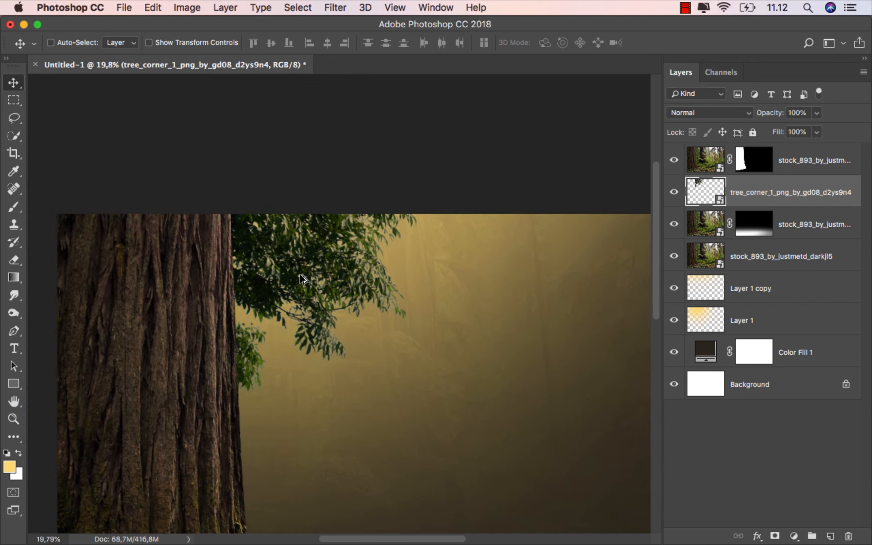
scroll(302, 278, up, 3)
scroll(302, 278, up, 2)
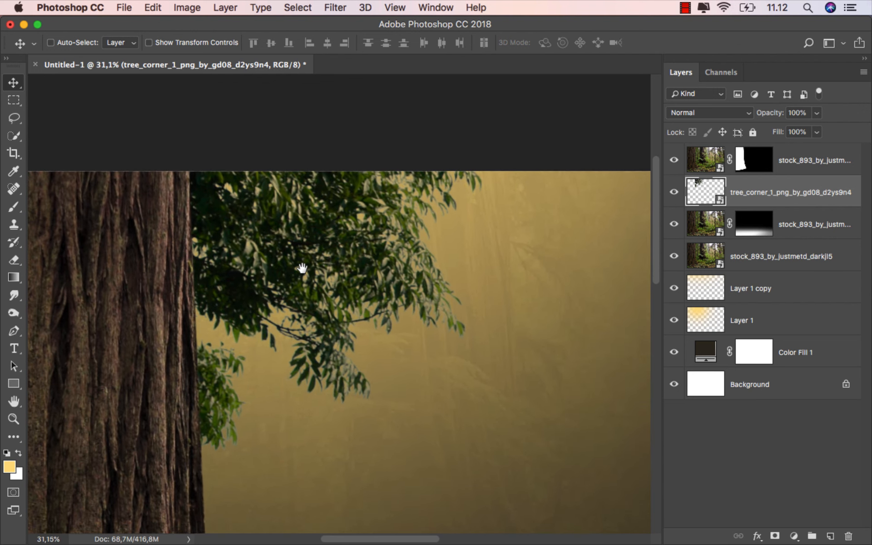
right_click(752, 190)
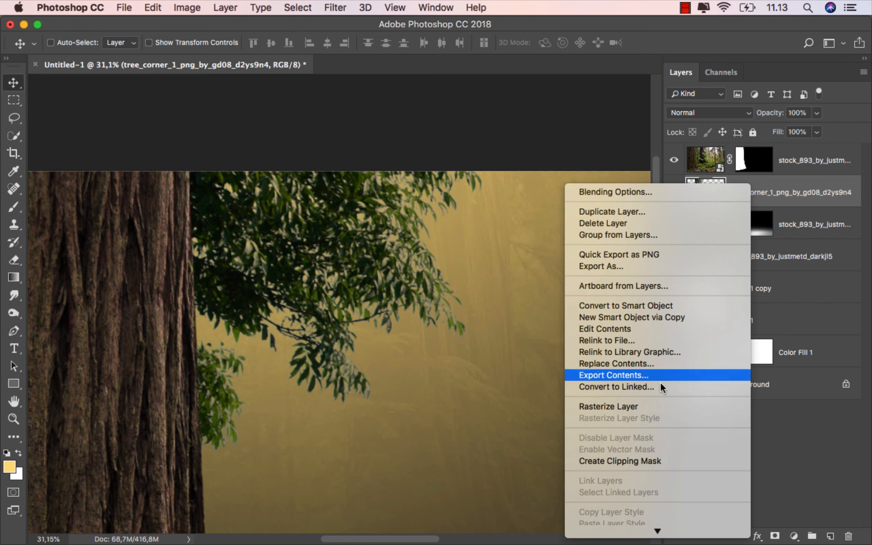
click(651, 405)
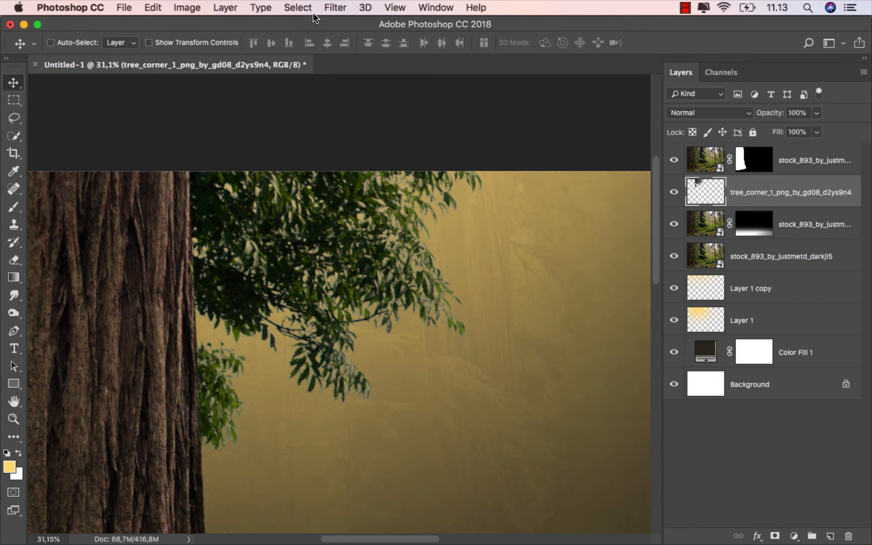
- Defringe the rasterized foliage layer with a width of 2 pixels
click(225, 7)
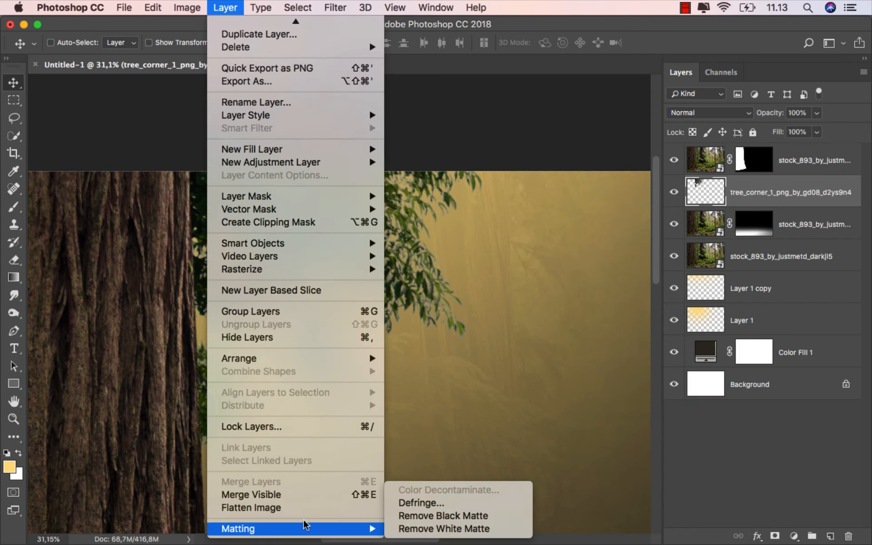
mouse_move(375, 528)
click(421, 503)
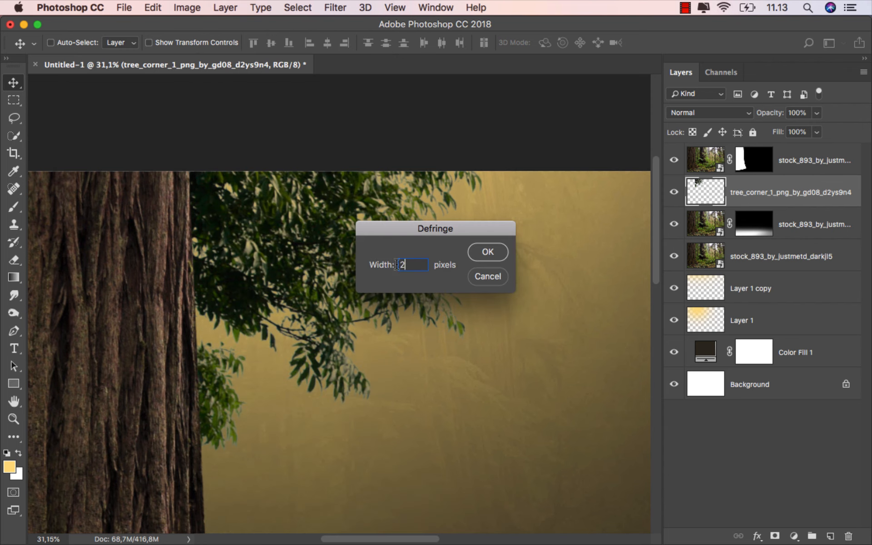
text(2)
click(487, 252)
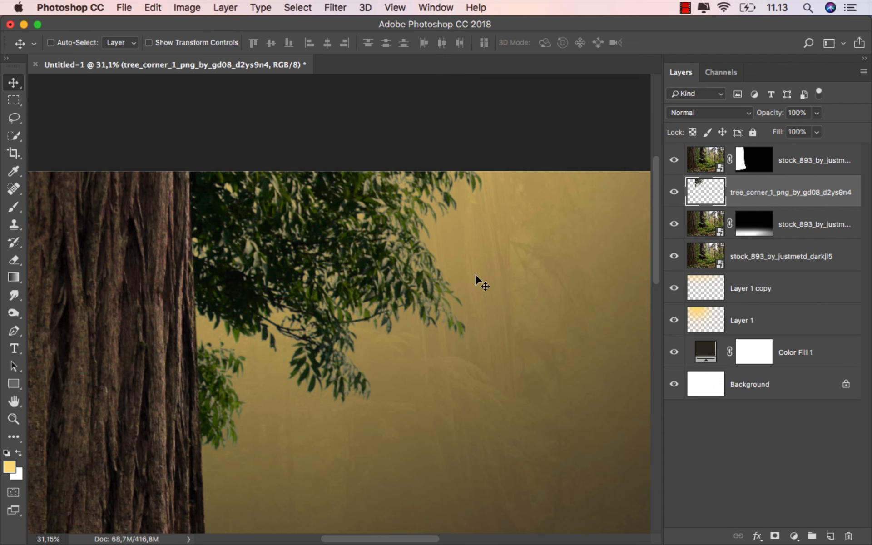
key(super+0)
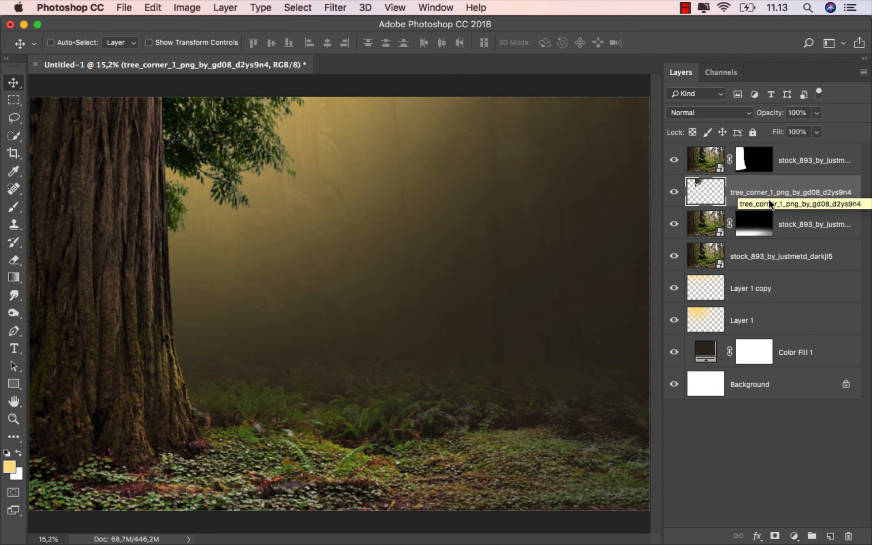
- Add a Color Balance adjustment layer clipped to the foliage layer
click(794, 536)
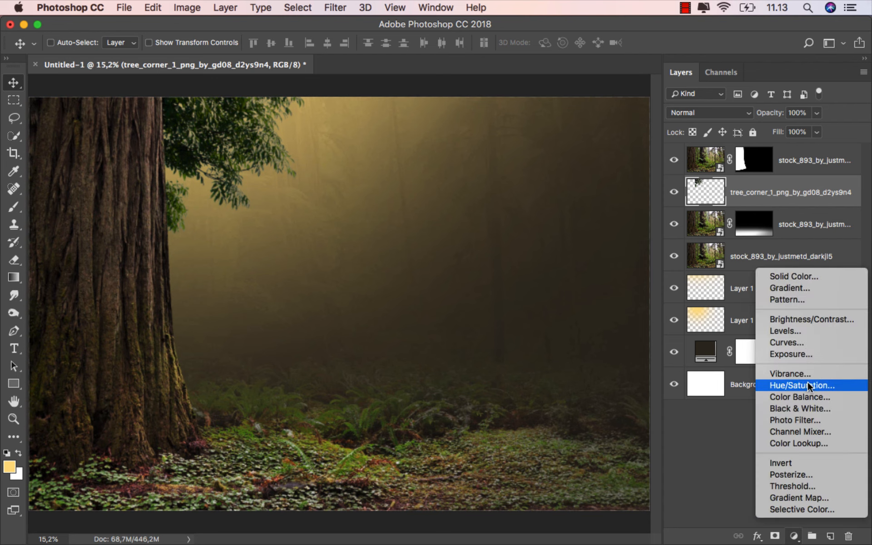
click(808, 396)
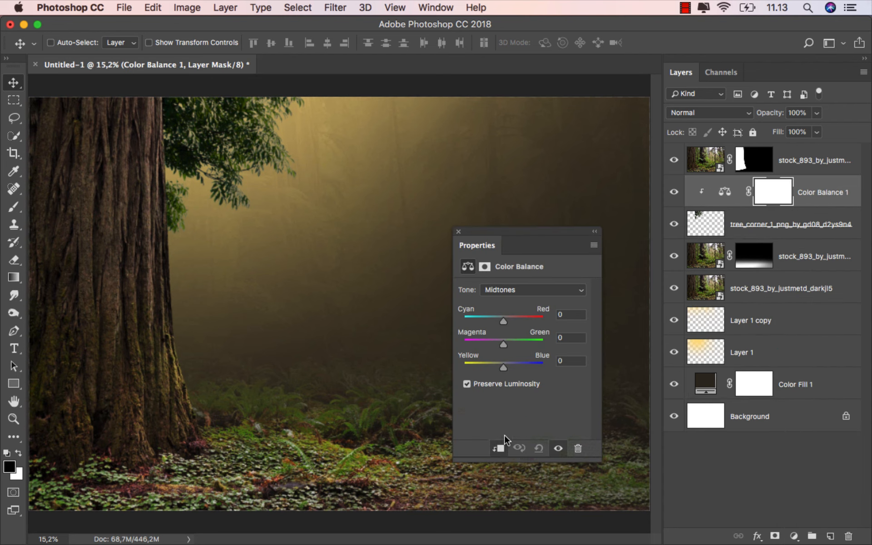
drag(518, 239, 569, 203)
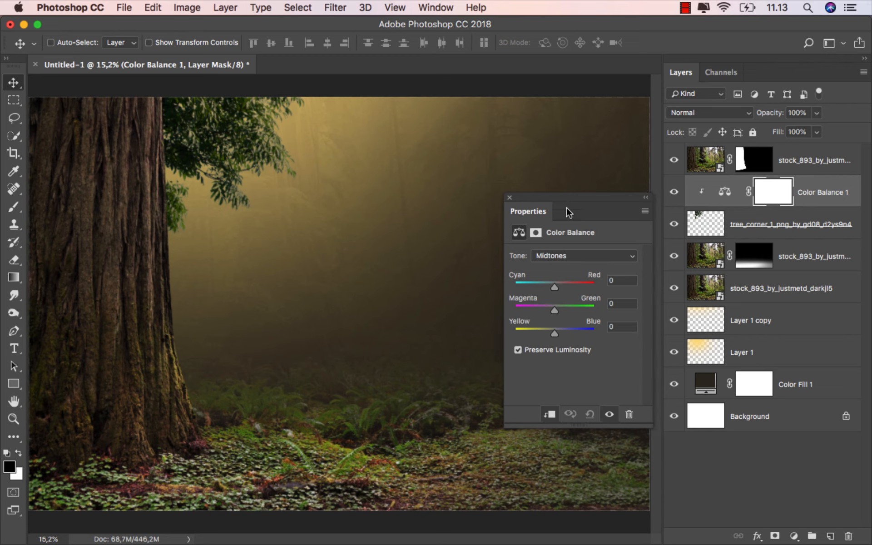
- Set the foliage's midtones to Cyan-Red +7 and Yellow-Blue -61 with a slight magenta shift, and compare the result before and after
drag(559, 283, 557, 282)
drag(546, 330, 530, 330)
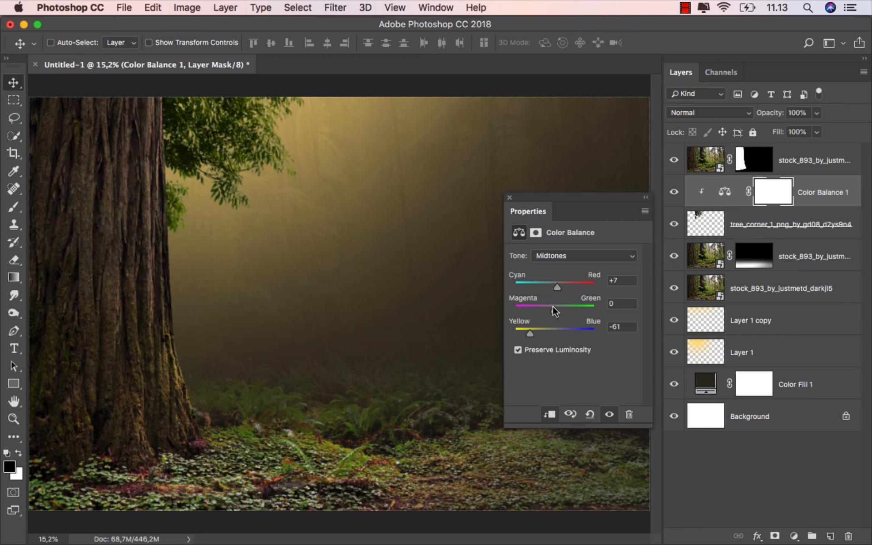
drag(553, 307, 552, 306)
click(510, 197)
click(673, 192)
click(674, 192)
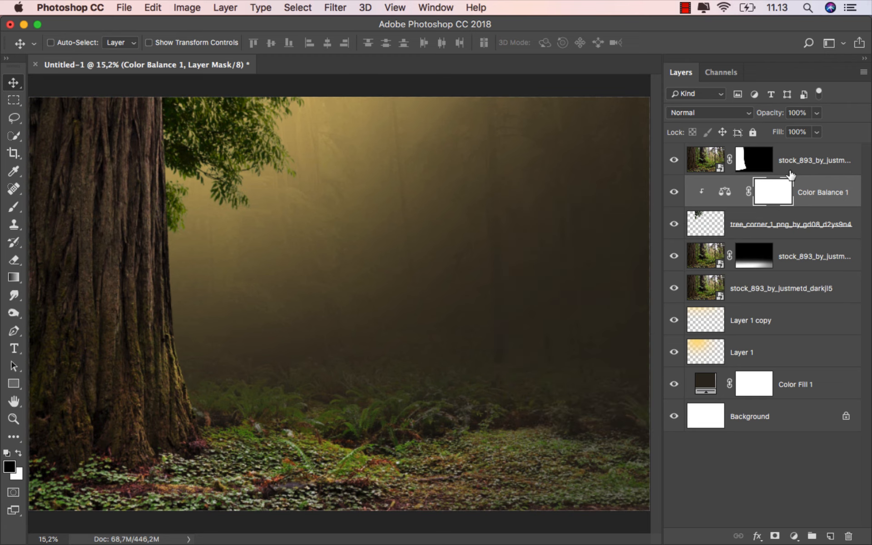
- Add a Levels adjustment clipped to the foliage with its white output level at 199, and compare the result before and after
click(794, 536)
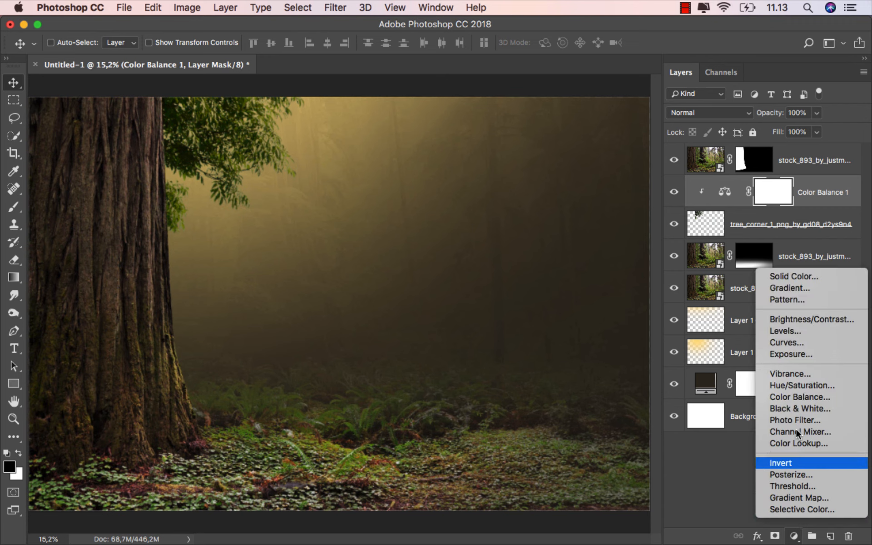
click(799, 330)
click(550, 413)
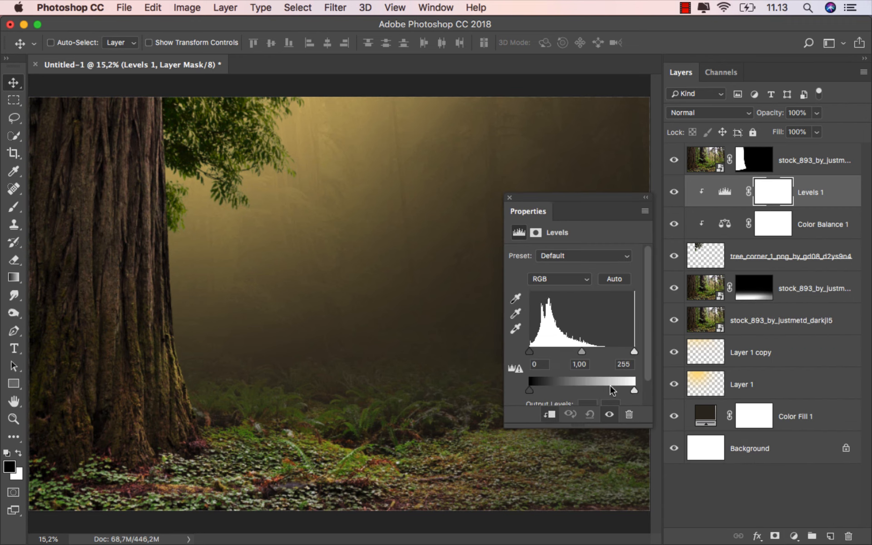
drag(635, 396, 610, 395)
scroll(610, 395, down, 1)
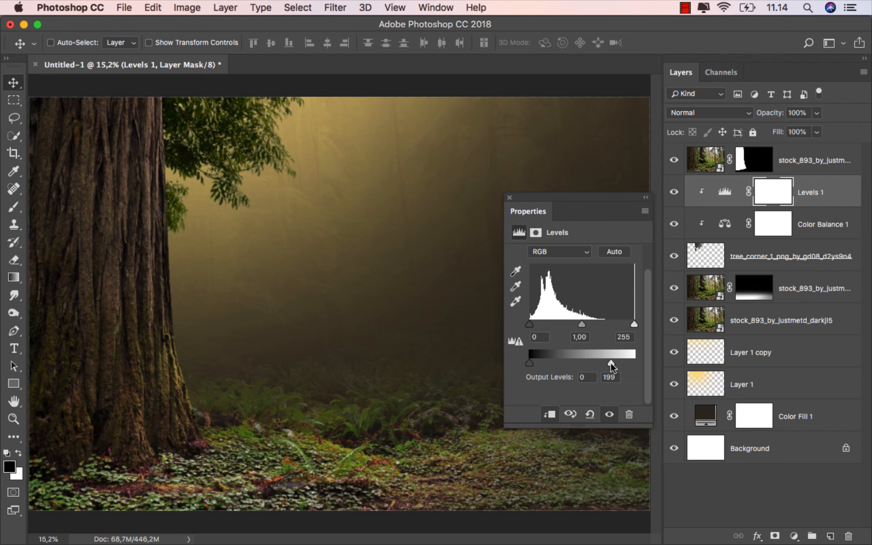
click(510, 197)
click(674, 192)
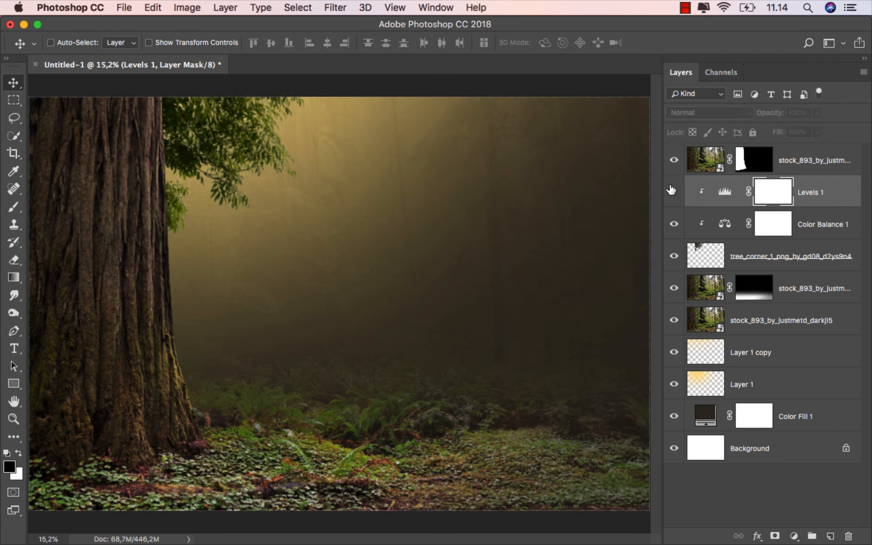
click(674, 192)
click(819, 192)
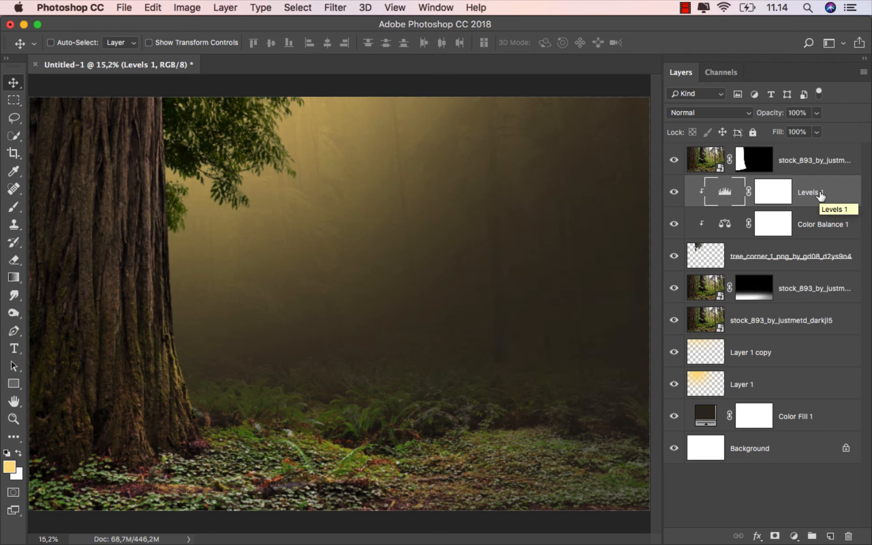
- Create a new layer above the trunk layer and choose a bright warm yellow as the brush's foreground color
click(808, 168)
click(829, 538)
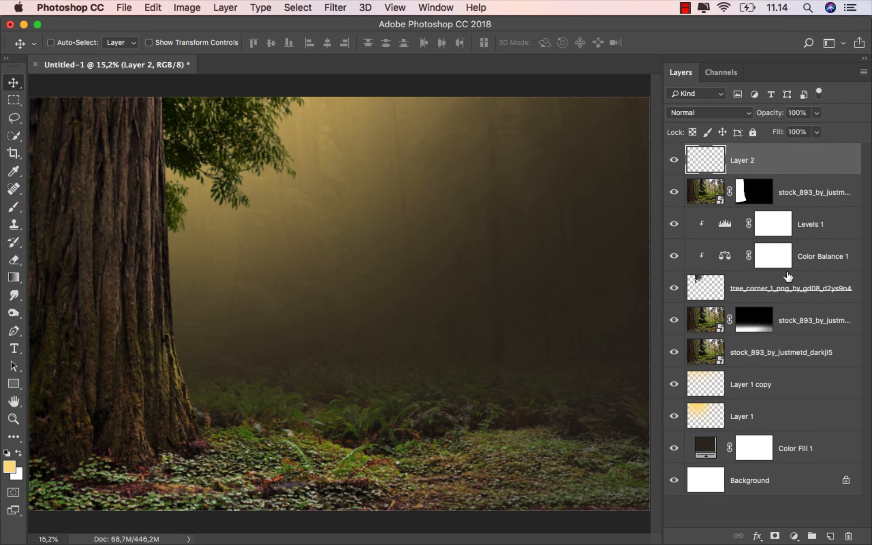
drag(14, 206, 47, 209)
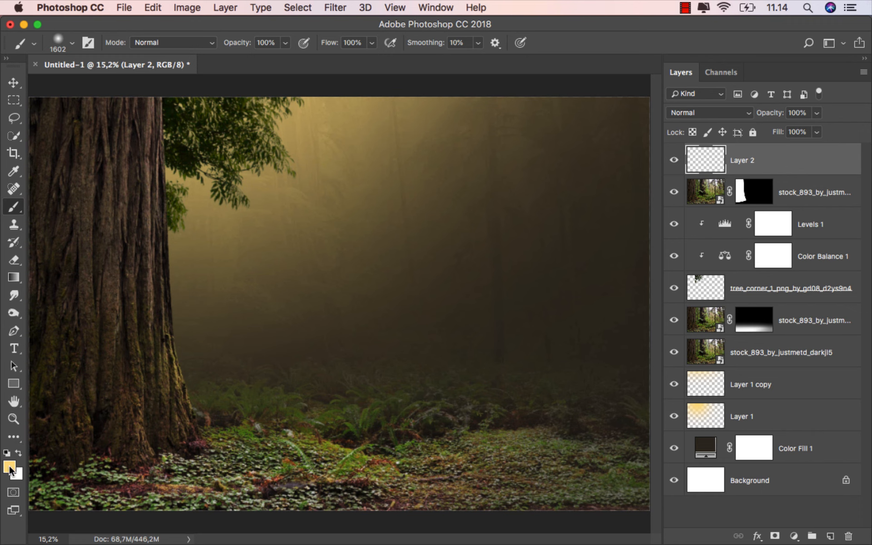
click(9, 469)
click(325, 125)
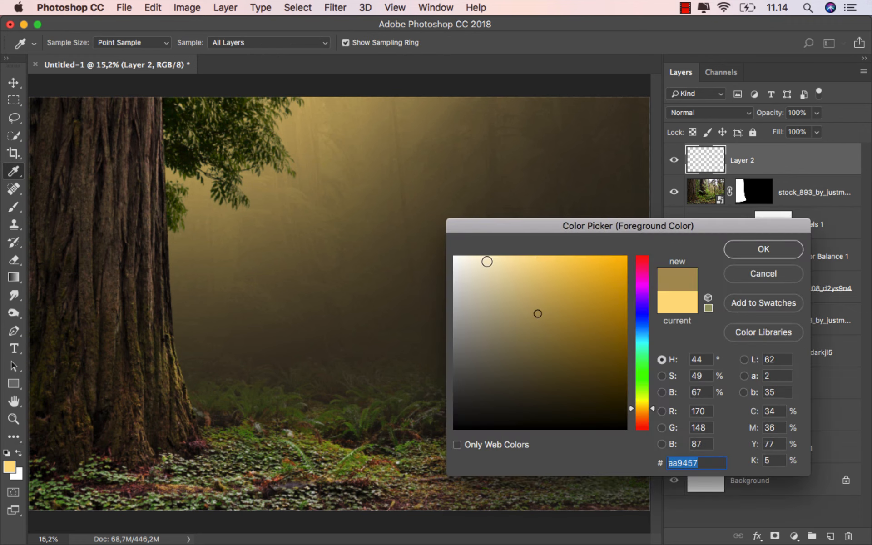
click(529, 259)
mouse_move(527, 262)
mouse_down()
mouse_move(526, 253)
mouse_move(541, 245)
mouse_move(536, 250)
mouse_up()
click(763, 250)
key(b)
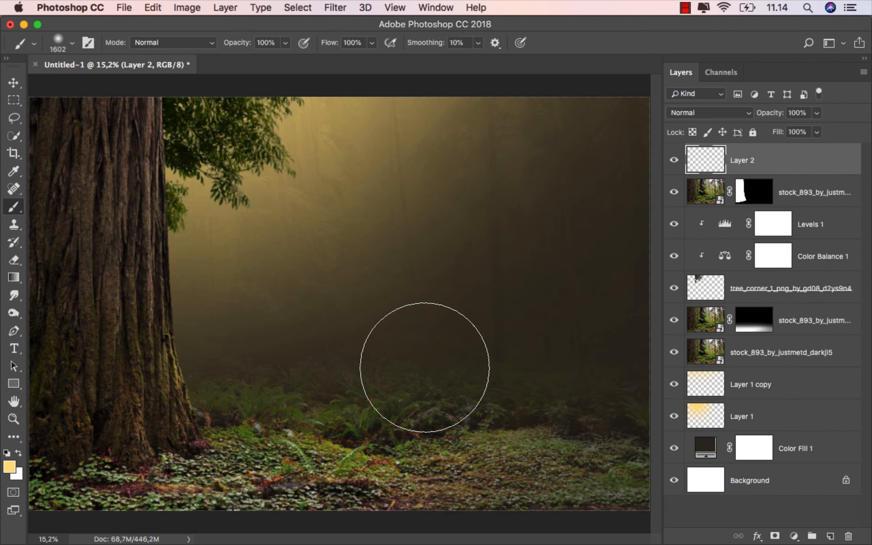
- Paint one soft yellow glow spot over the ferns near the image's center and set its layer to Overlay
click(385, 388)
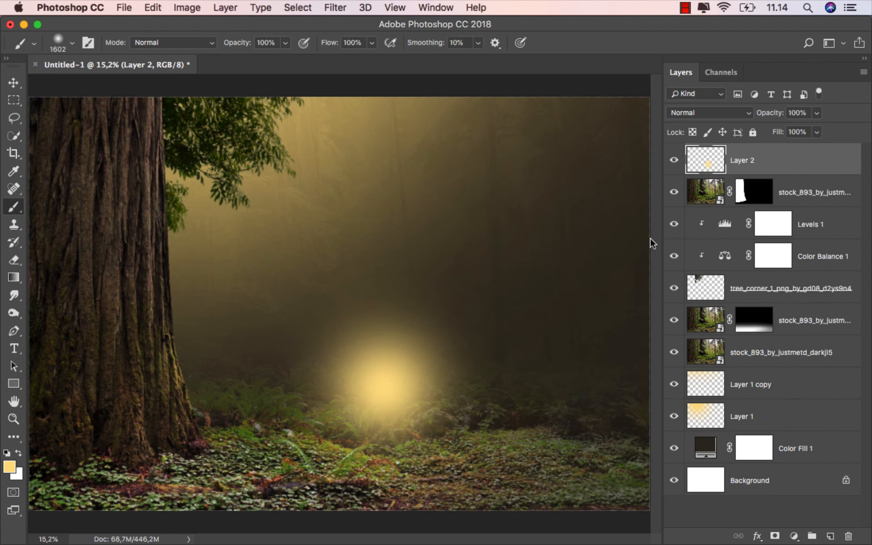
click(691, 113)
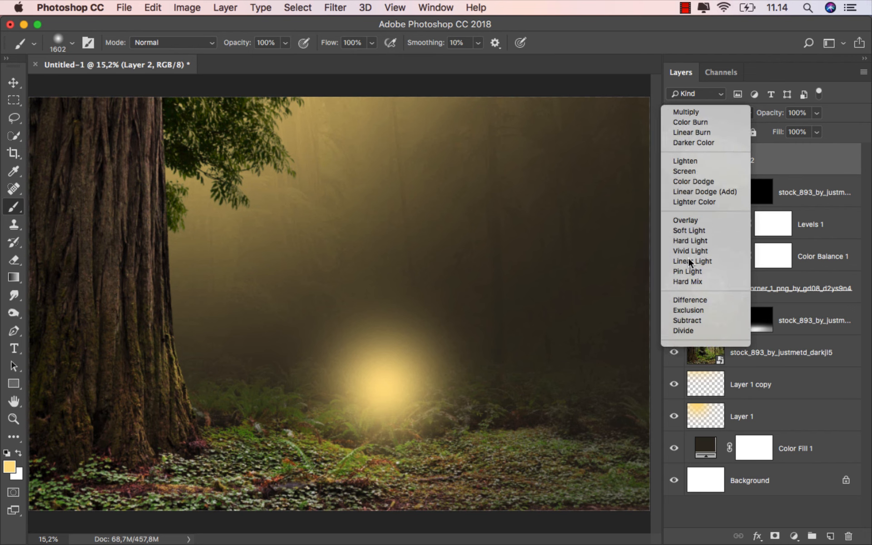
click(688, 257)
- Stretch the yellow glow to about 217% width and 73% height, and lower it onto the forest floor in front of the ferns
key(super+t)
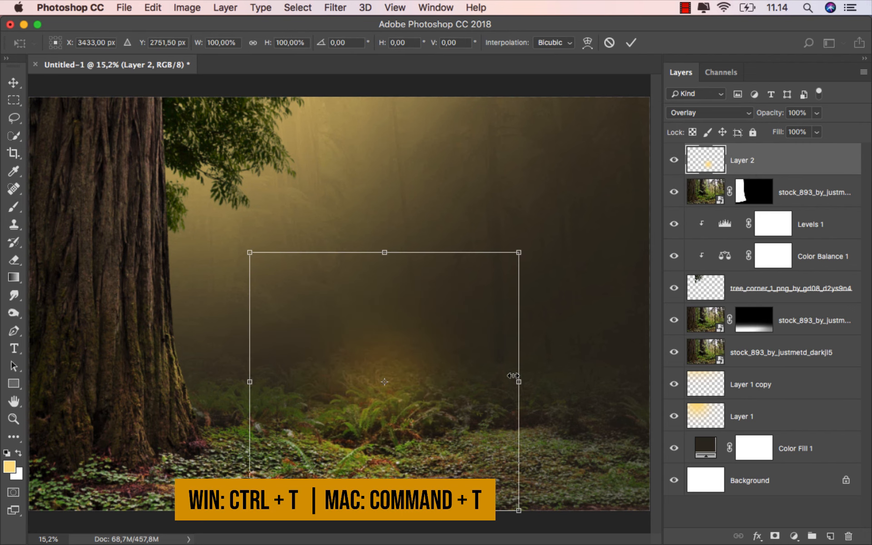
drag(522, 381, 667, 362)
scroll(504, 394, down, 3)
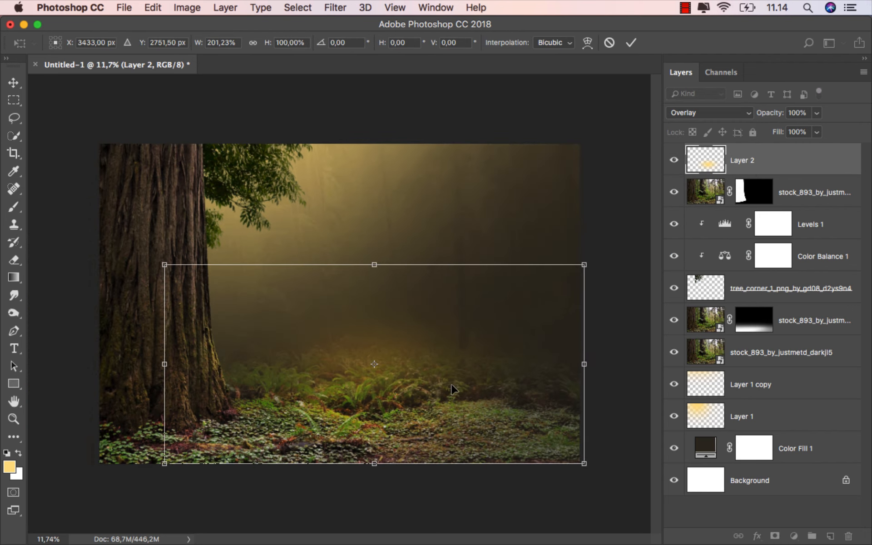
drag(446, 371, 440, 410)
drag(370, 302, 370, 333)
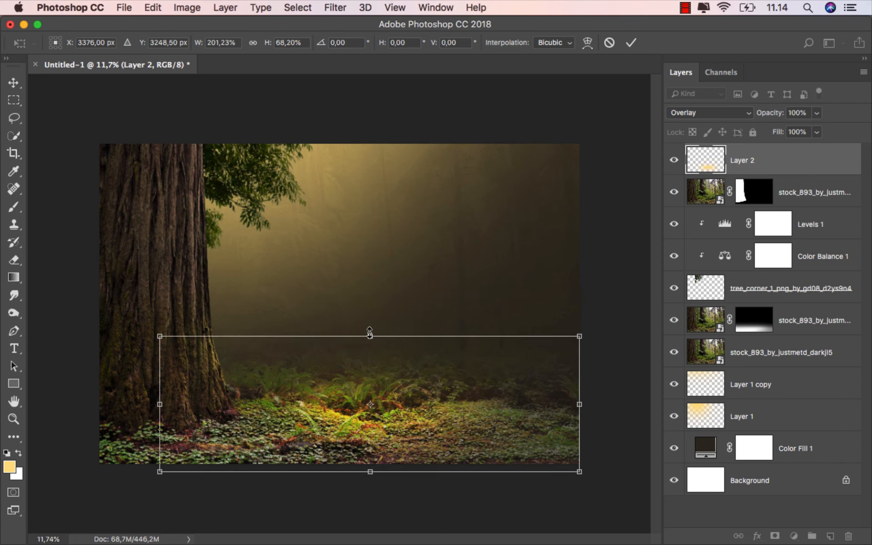
drag(494, 390, 514, 389)
mouse_move(575, 343)
mouse_down()
mouse_move(592, 333)
mouse_move(587, 339)
mouse_up()
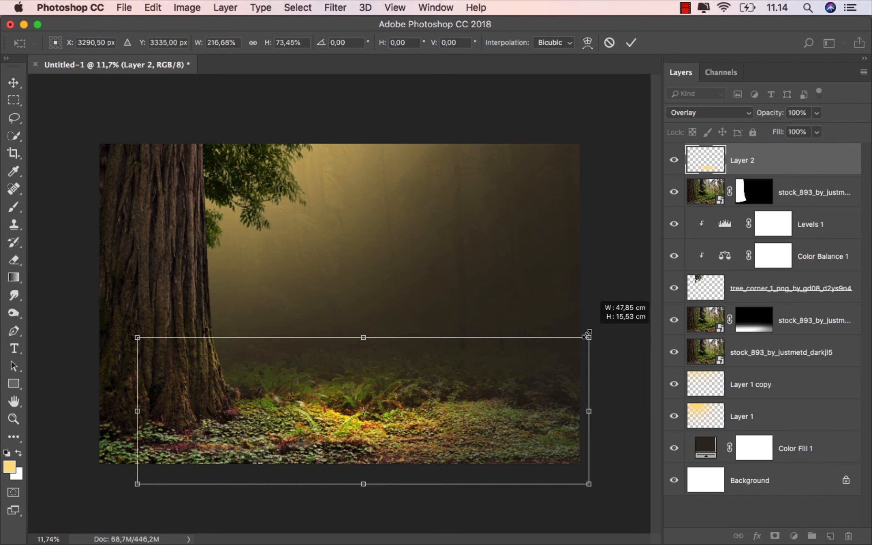
drag(492, 395, 496, 388)
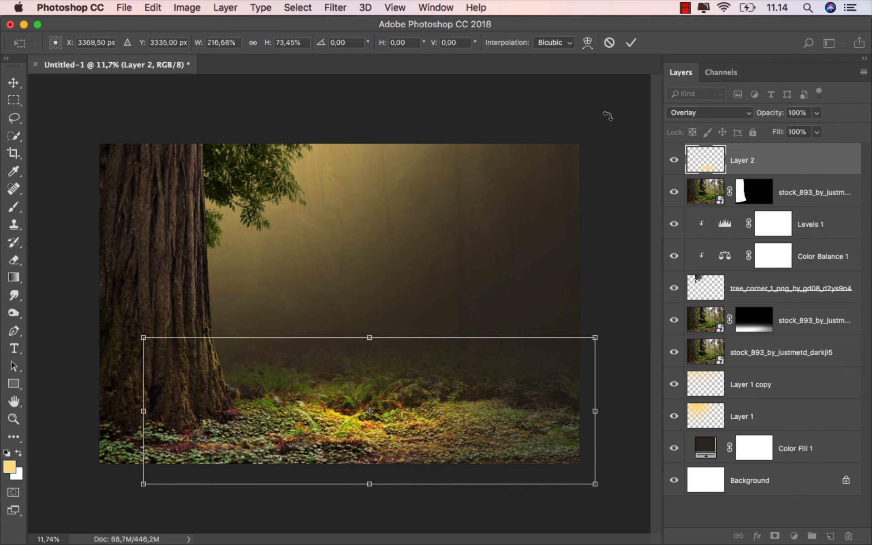
click(631, 43)
key(b)
scroll(448, 218, up, 2)
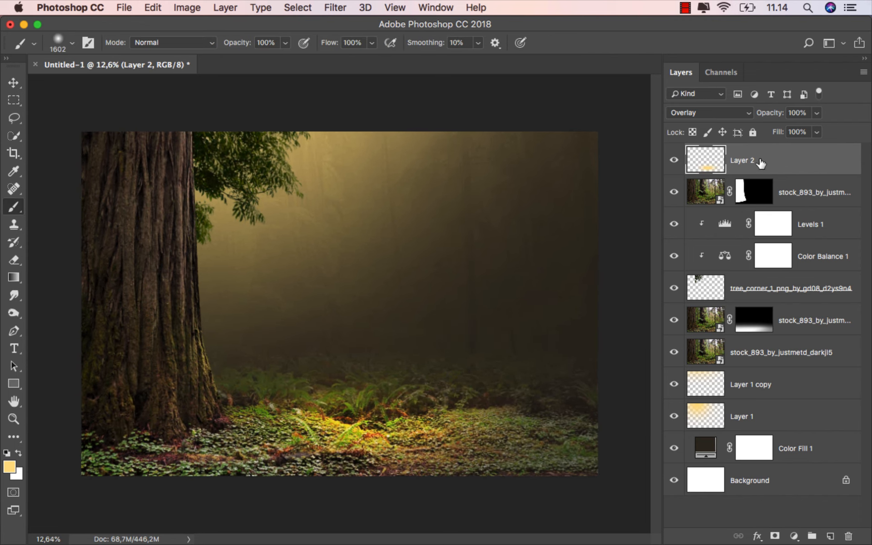
- Reduce the ground glow layer's fill to 27% and compare the image with and without it
key(v)
click(817, 132)
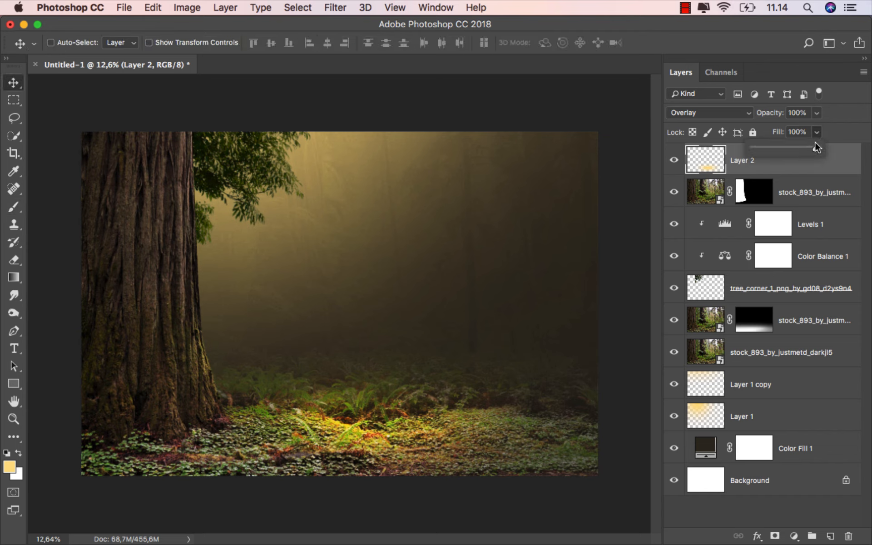
drag(797, 149, 770, 152)
click(674, 160)
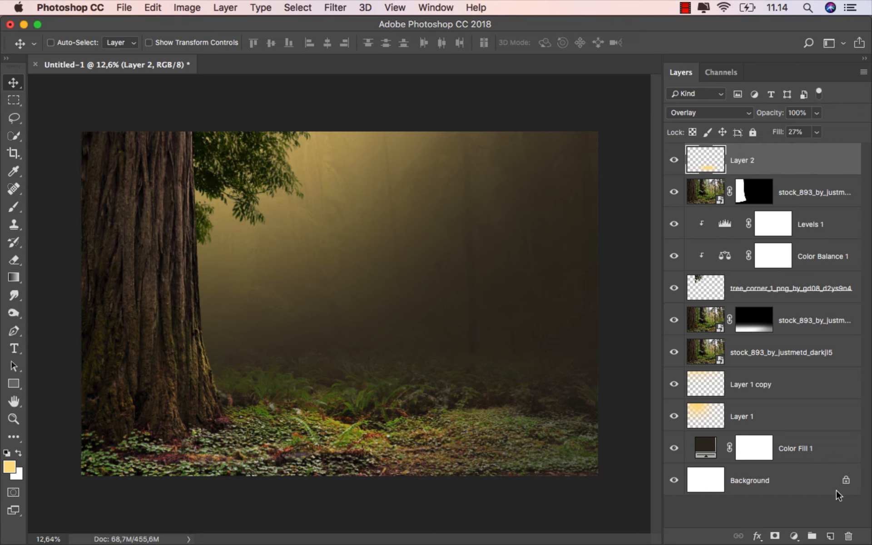
- Create a new layer above the ground glow and set up a black brush at 12% opacity
click(830, 536)
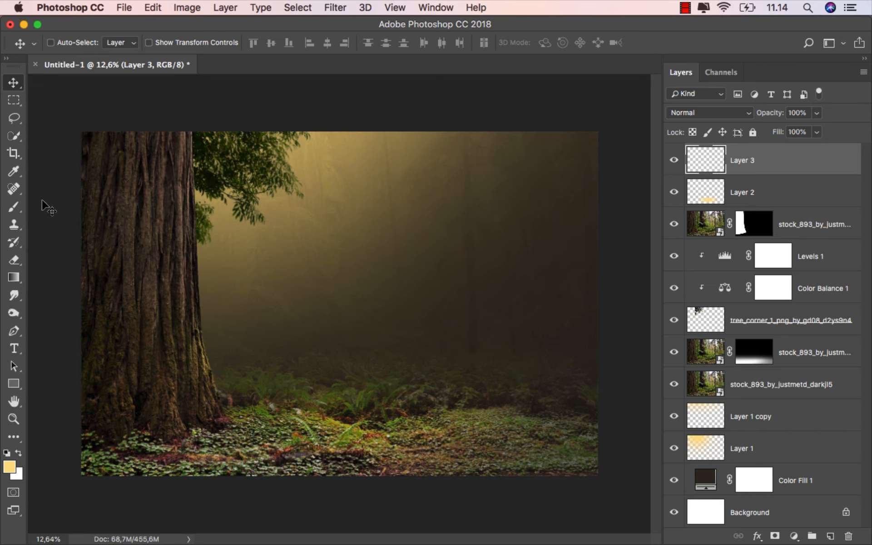
click(14, 207)
click(55, 205)
click(6, 453)
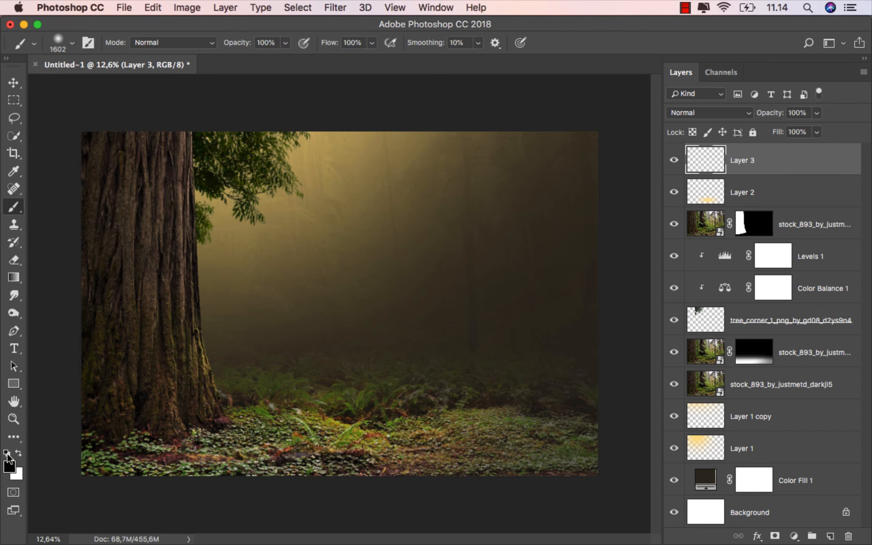
click(285, 44)
drag(284, 59, 227, 60)
- Enlarge the soft brush to 2077 px and paint faint black shading over the trunk's outer side and the lower forest floor
scroll(118, 181, down, 1)
drag(109, 182, 123, 182)
mouse_move(108, 164)
mouse_down()
mouse_move(115, 468)
mouse_move(229, 477)
mouse_move(459, 476)
mouse_move(454, 469)
mouse_up()
scroll(474, 447, down, 1)
drag(473, 426, 482, 427)
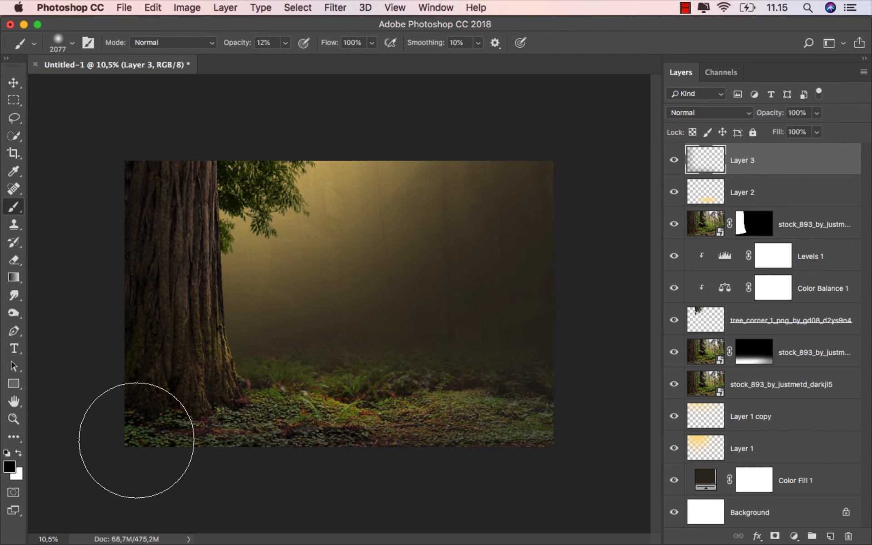
- Reduce the soft black brush to about 1612 px for shading the ground at the base of the trunk
scroll(136, 441, up, 1)
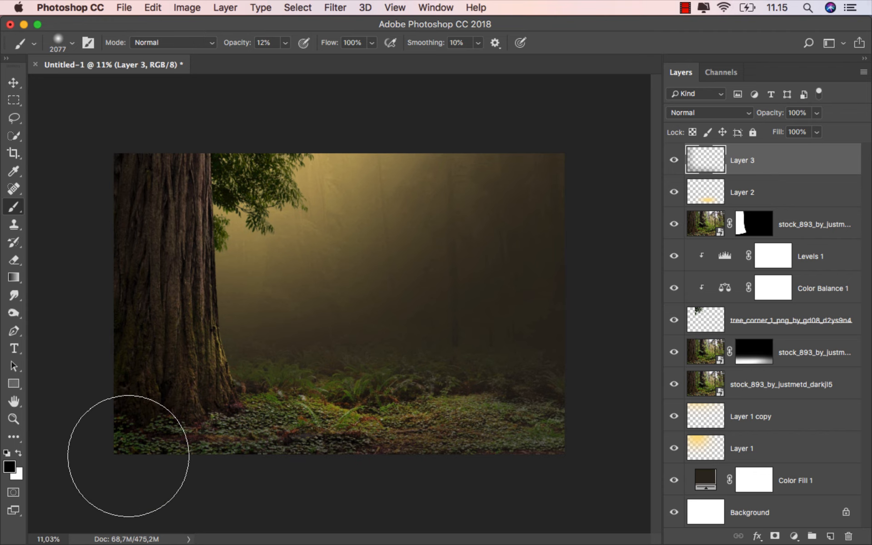
scroll(282, 453, up, 1)
drag(162, 450, 129, 456)
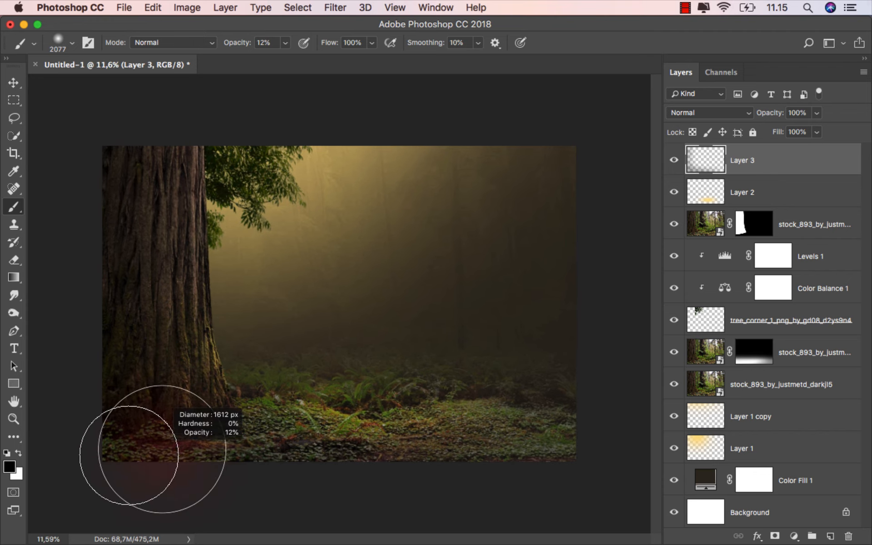